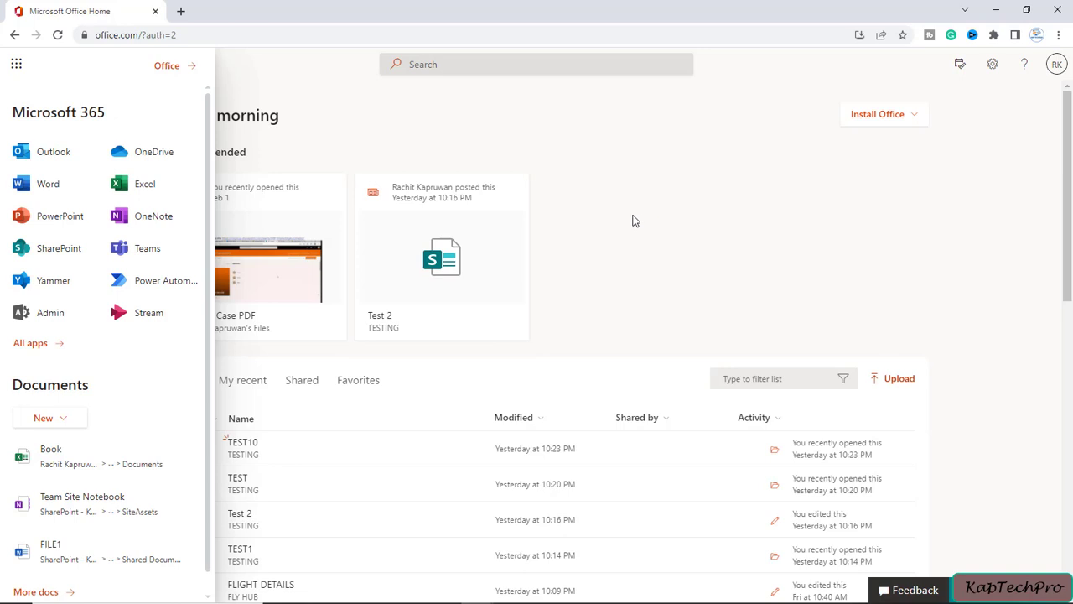
Launch the Microsoft 365 admin center from the Office Home app launcher.
left_click(44, 321)
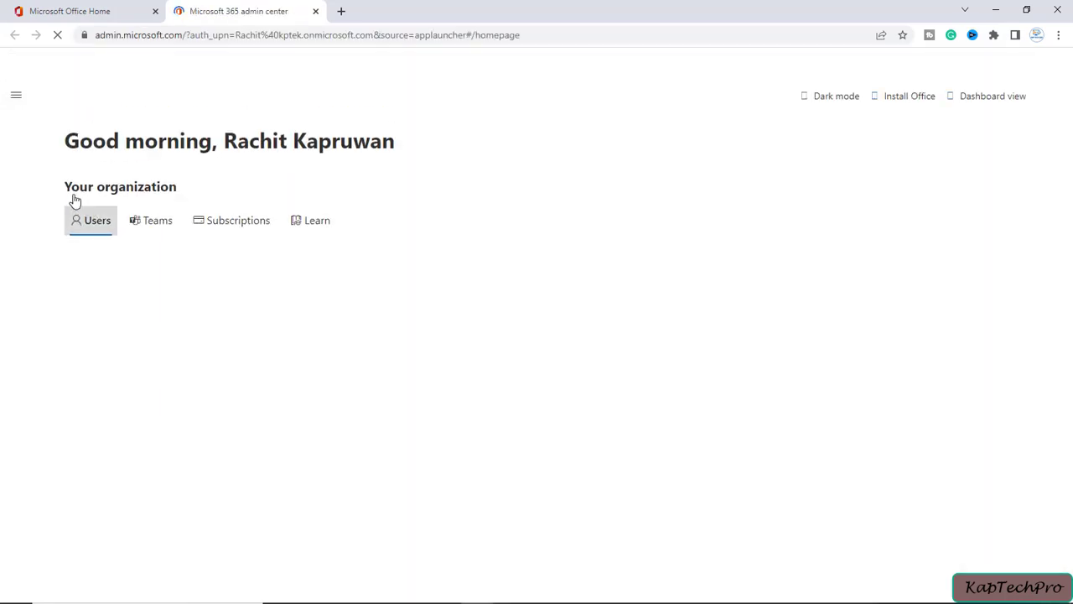
Go to Users > Active users in the admin center navigation.
left_click(18, 97)
left_click(34, 151)
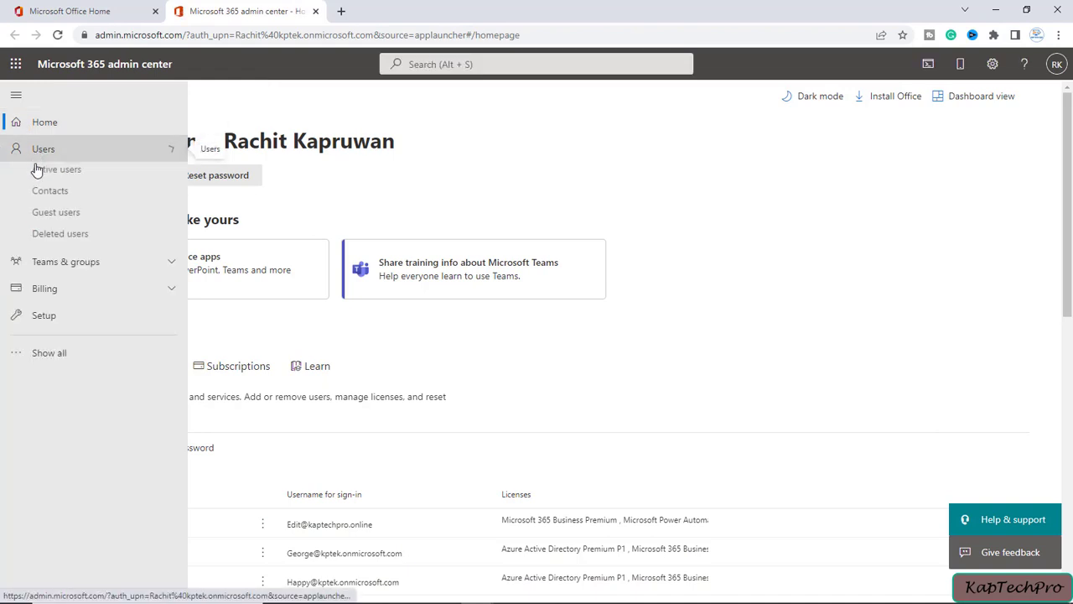
left_click(112, 179)
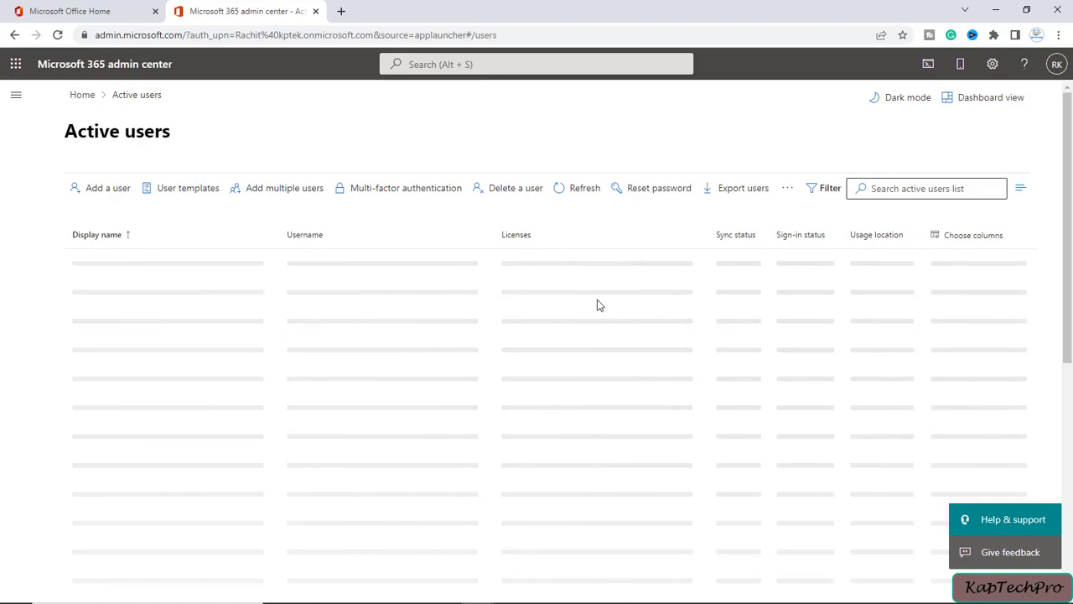
Find the administrator's own account in the list and open its details panel.
left_click(72, 462)
scroll(86, 491, "down", 3)
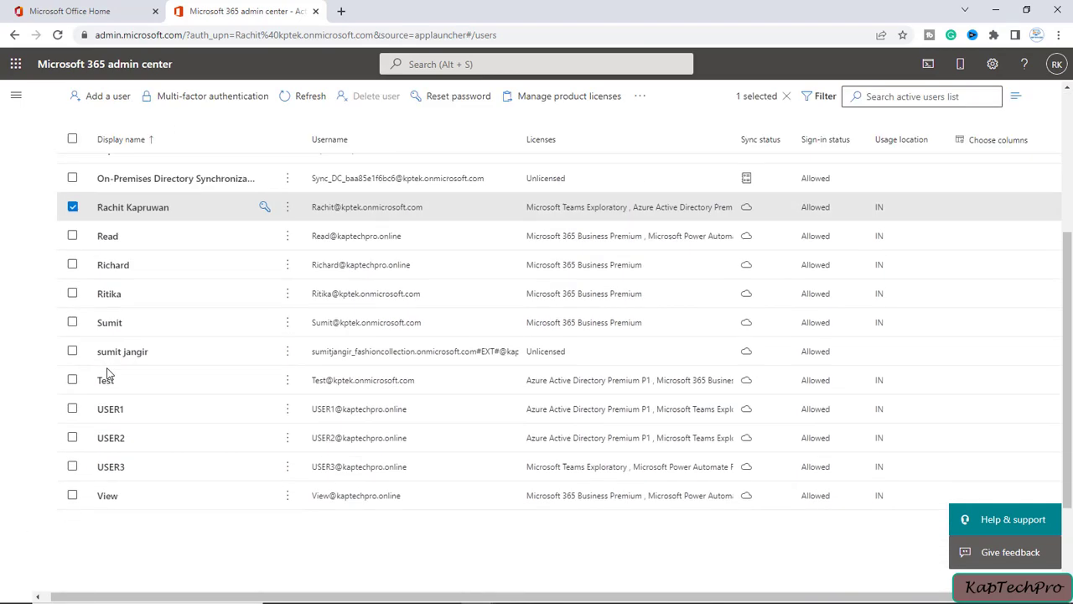
scroll(107, 374, "down", 2)
scroll(105, 377, "up", 5)
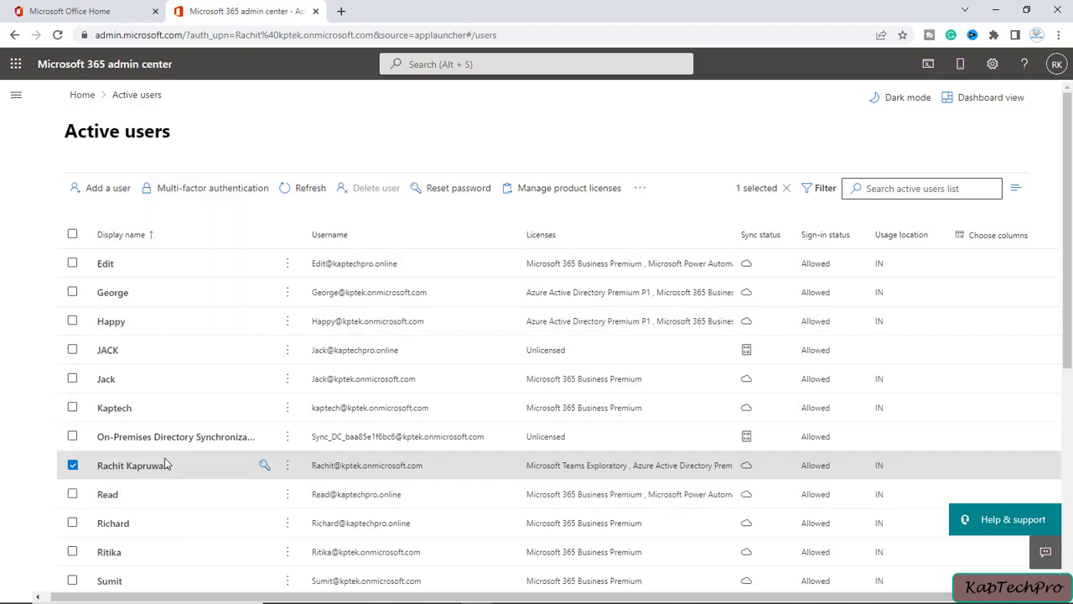
scroll(166, 464, "down", 2)
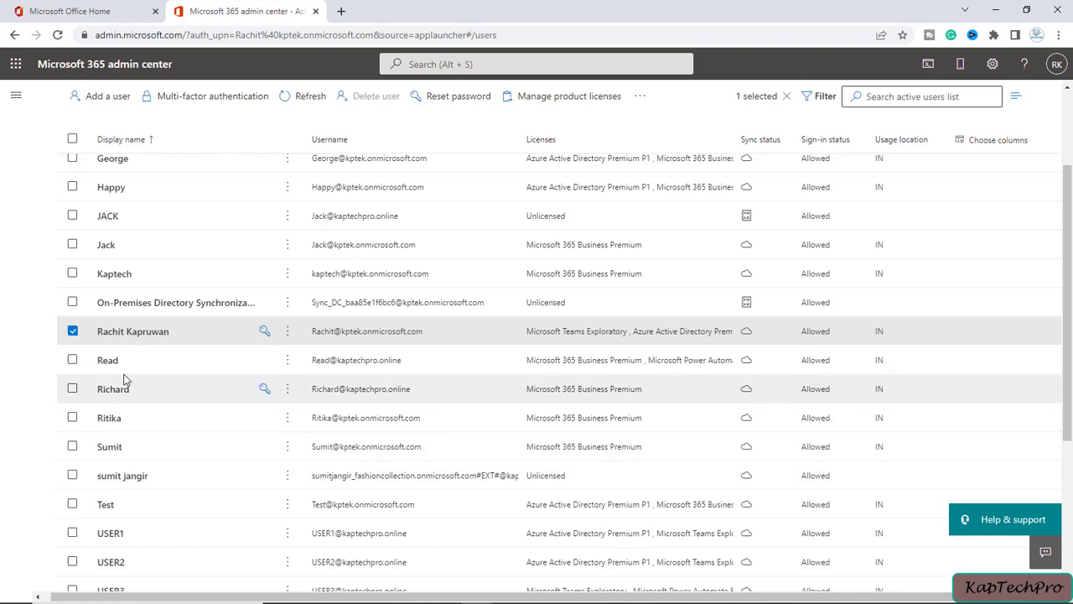
left_click(116, 334)
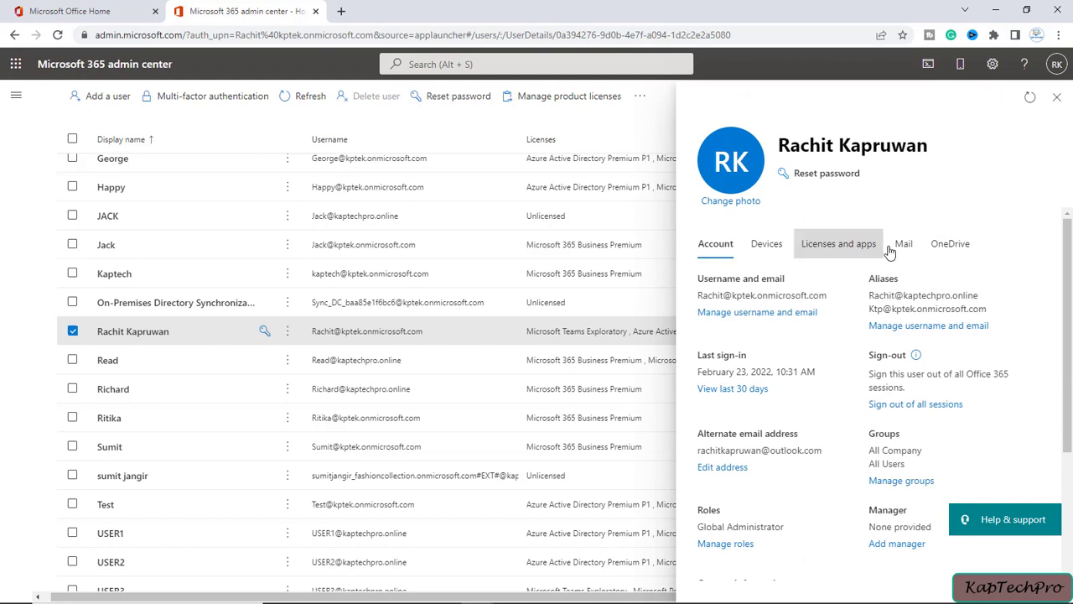
Create a link to the admin's OneDrive files and open it in a new tab.
left_click(941, 256)
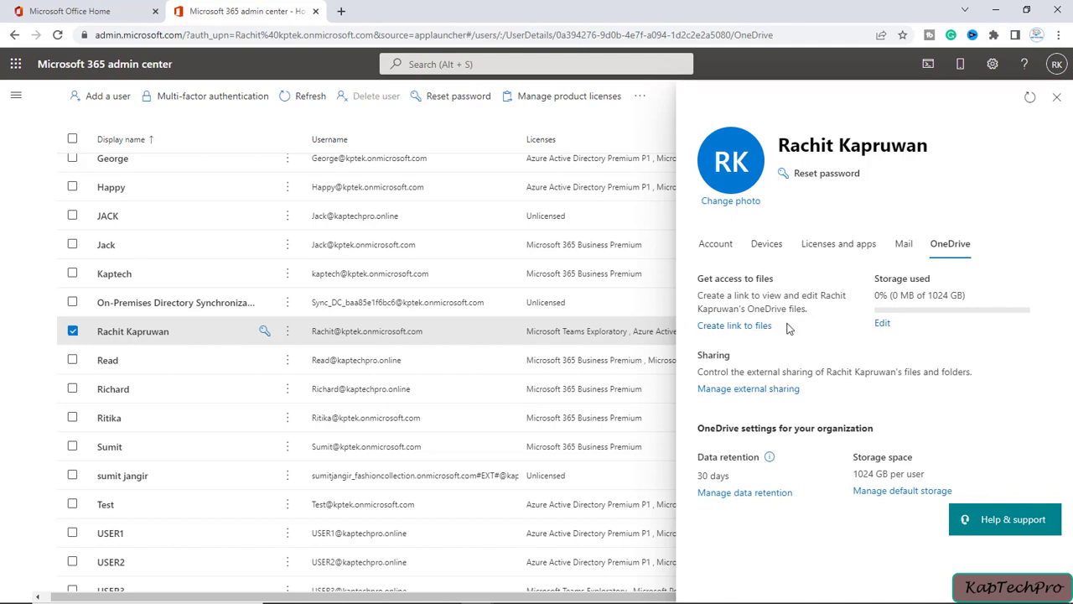
left_click(712, 328)
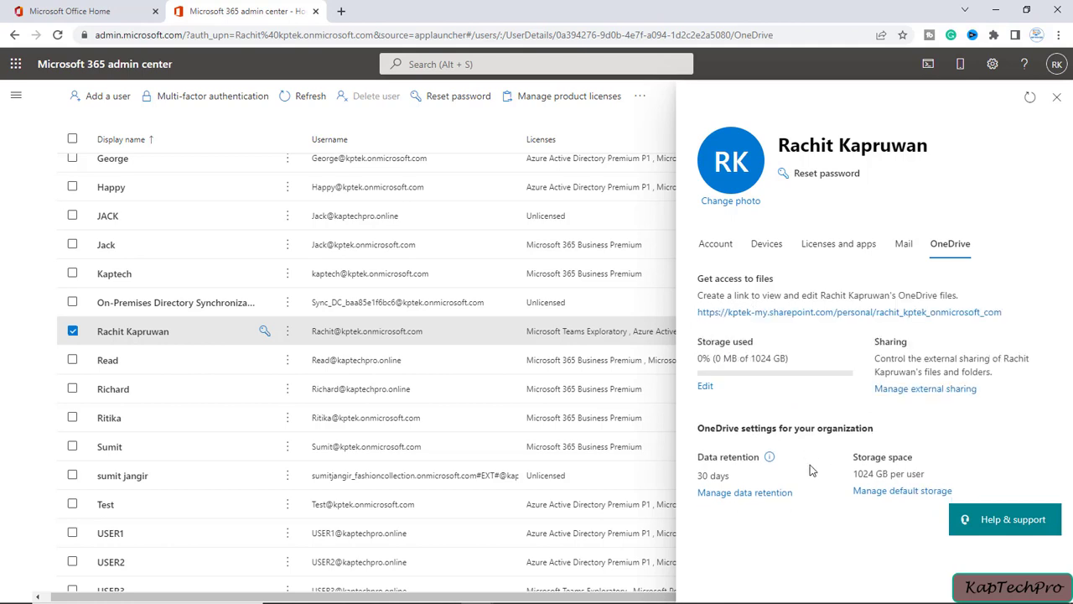
left_click_drag(784, 139, 940, 144)
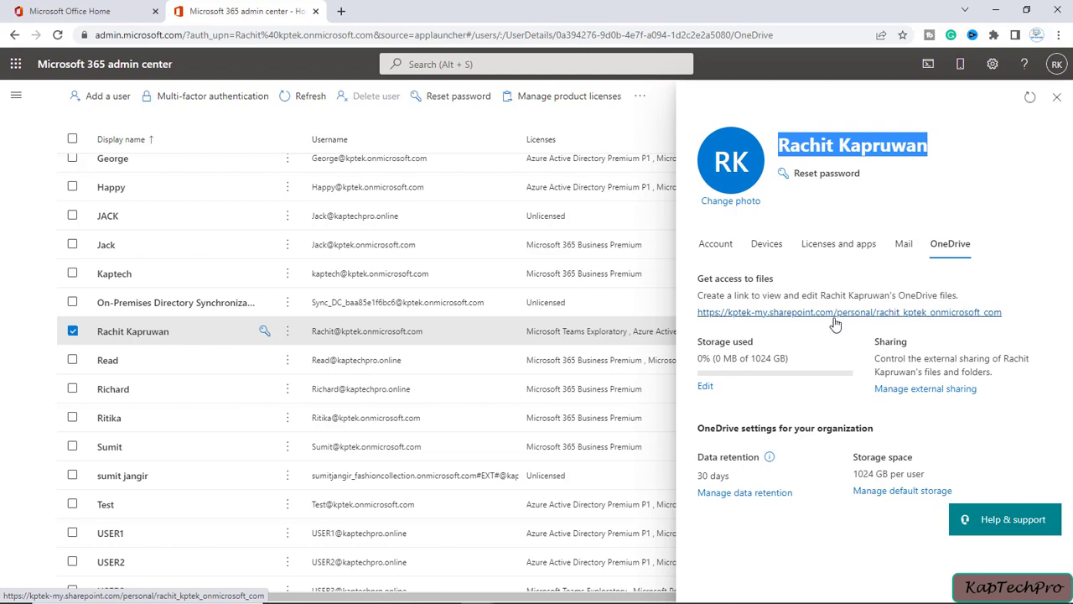
left_click(816, 317)
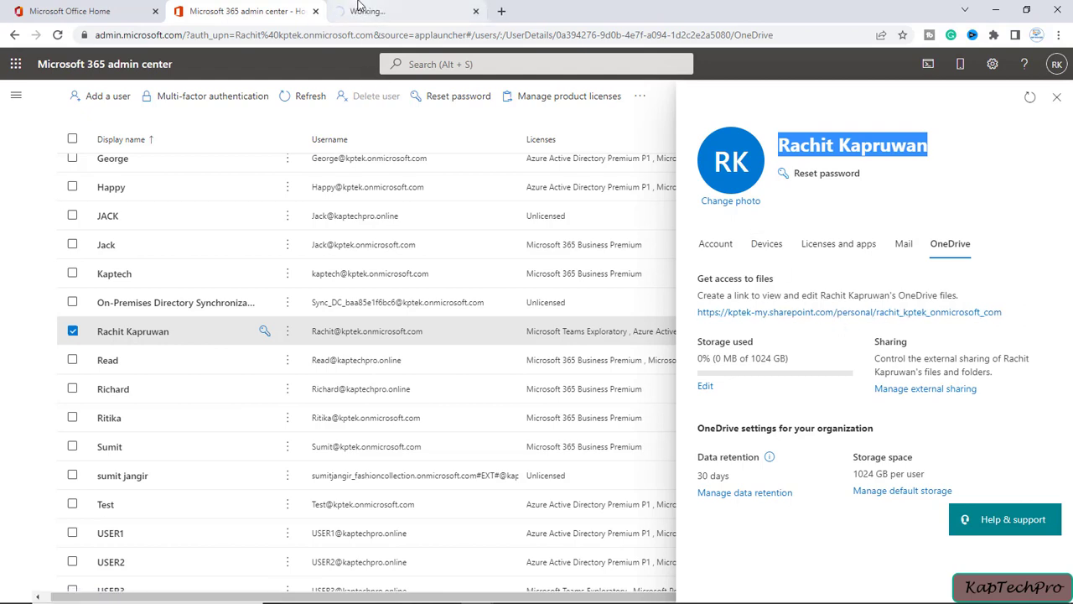
left_click(389, 10)
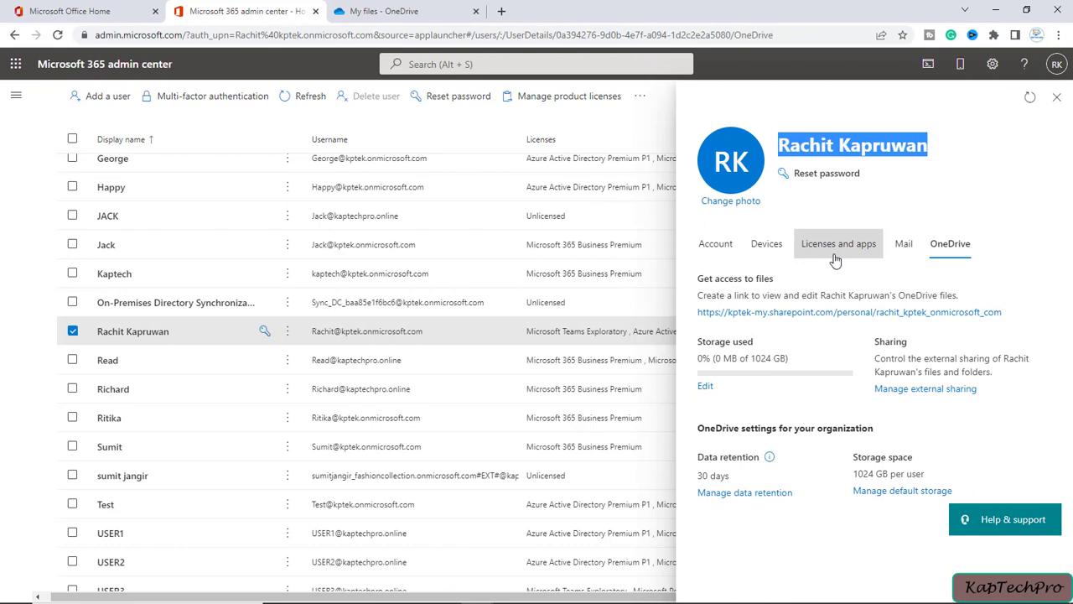
Review the admin's assigned licenses and apps, then close the user panel.
left_click(826, 250)
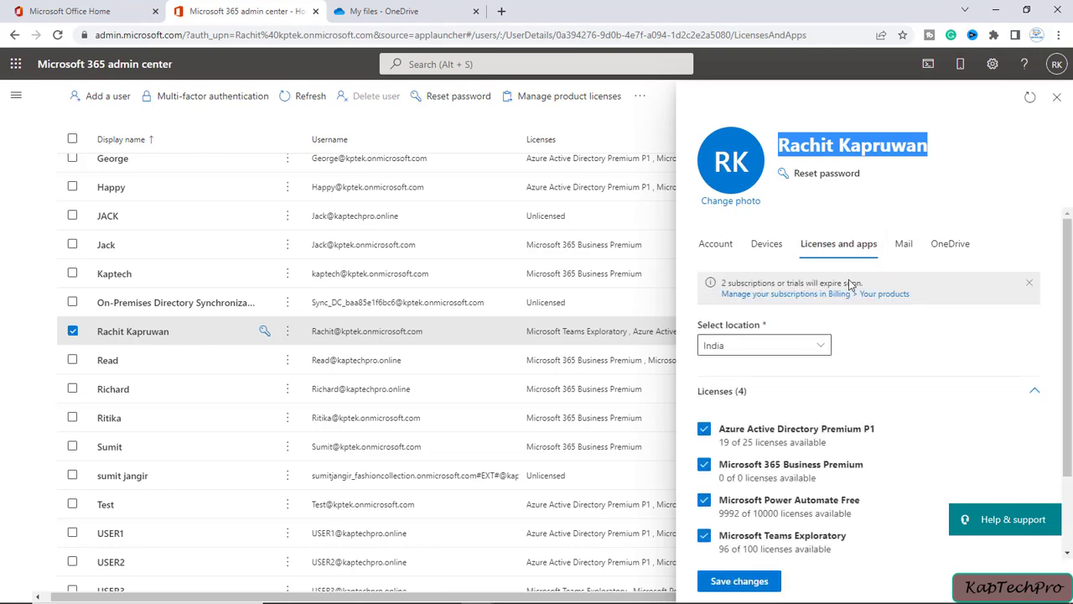
scroll(842, 439, "down", 1)
scroll(886, 450, "up", 1)
left_click(74, 289)
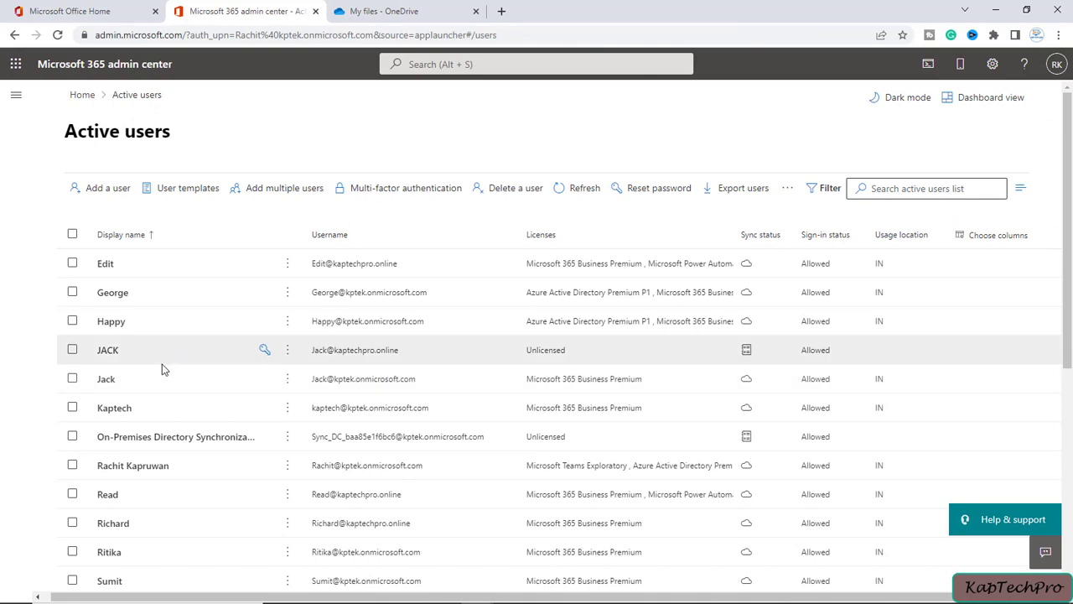
scroll(161, 369, "down", 4)
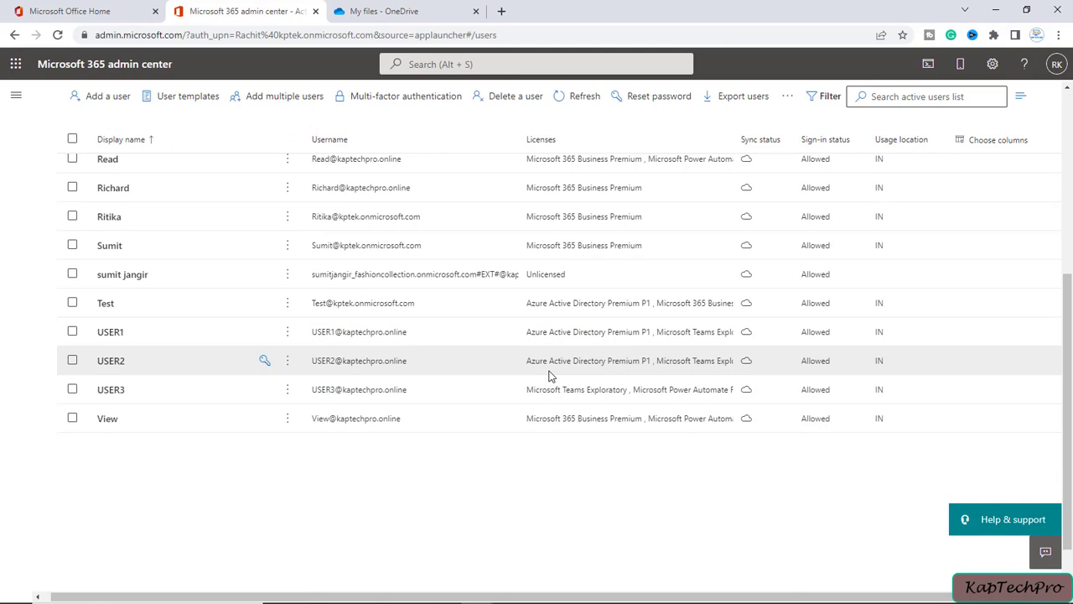
left_click(110, 332)
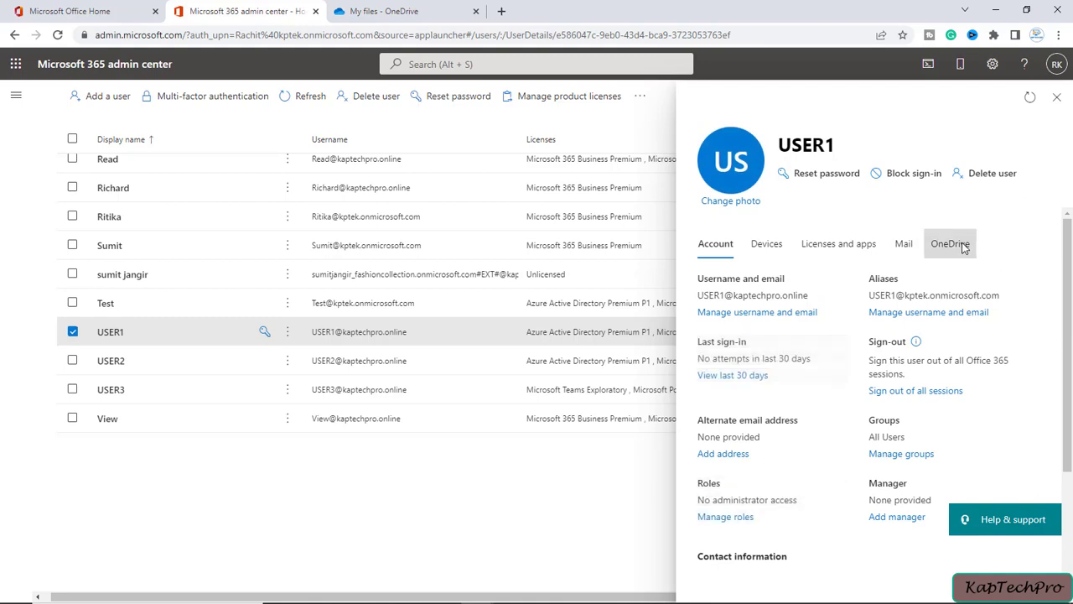
left_click(961, 246)
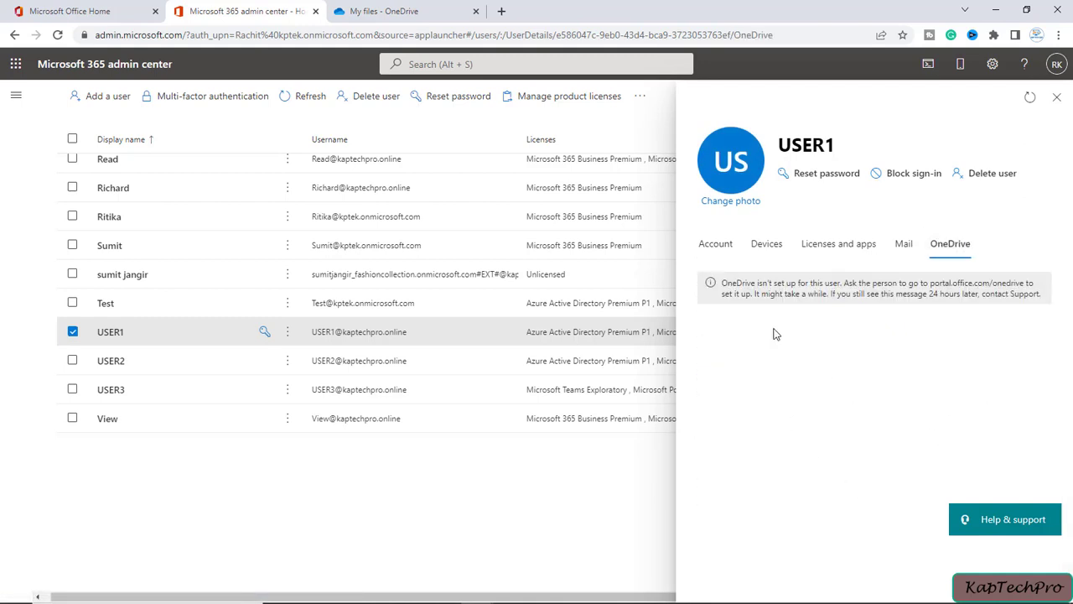
left_click_drag(722, 283, 1039, 294)
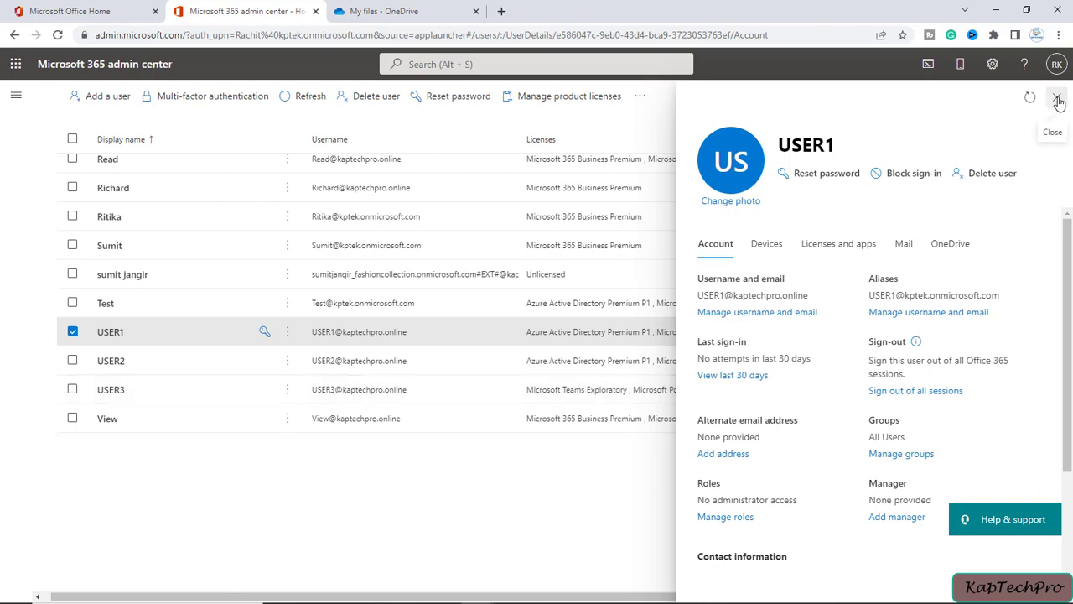
left_click(1059, 102)
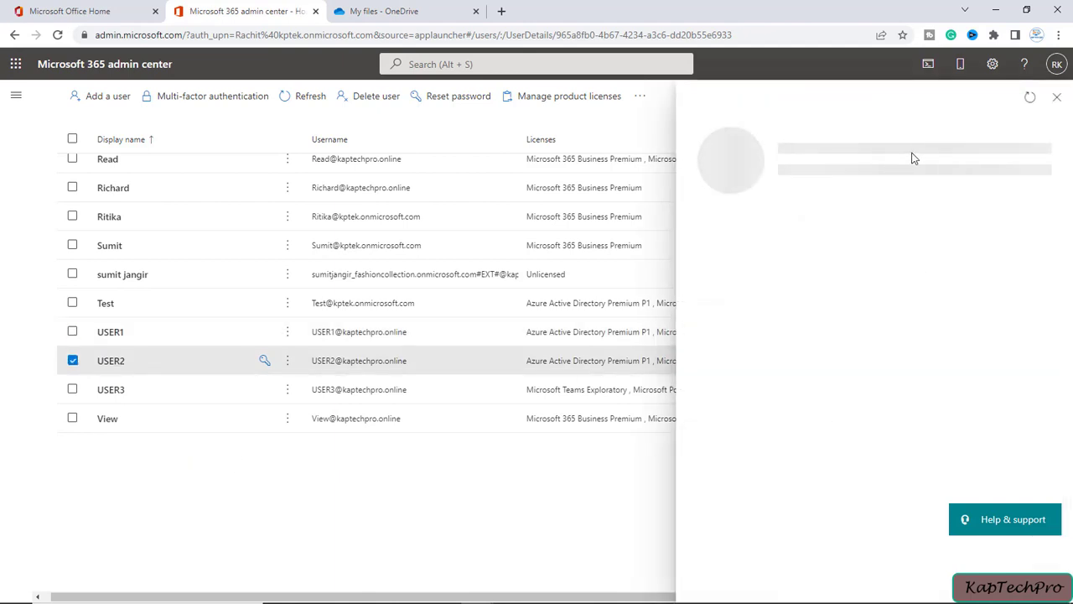
left_click(948, 239)
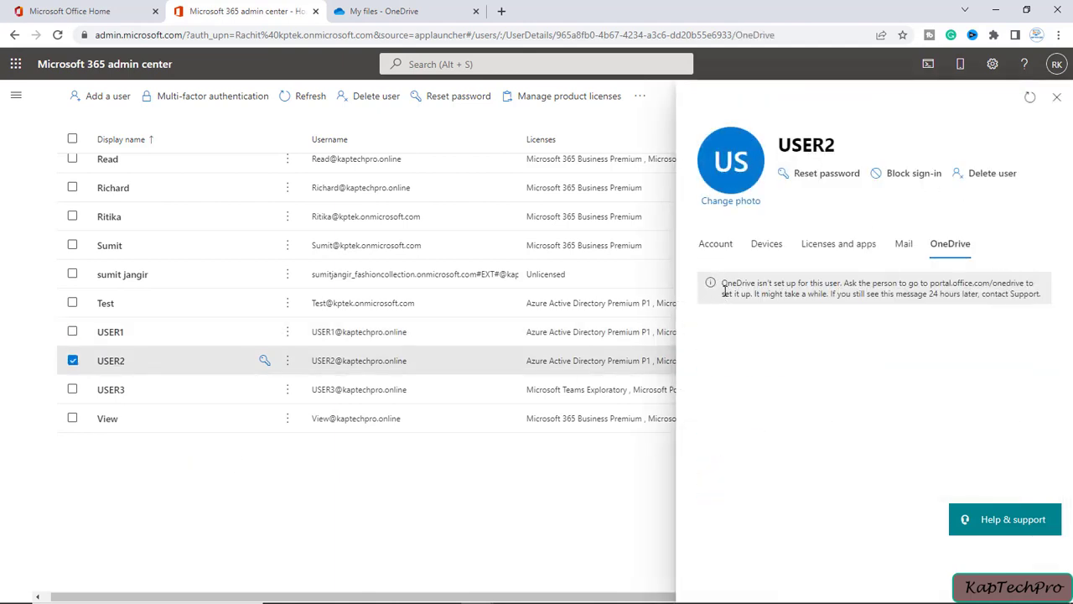
left_click(1057, 97)
left_click(115, 398)
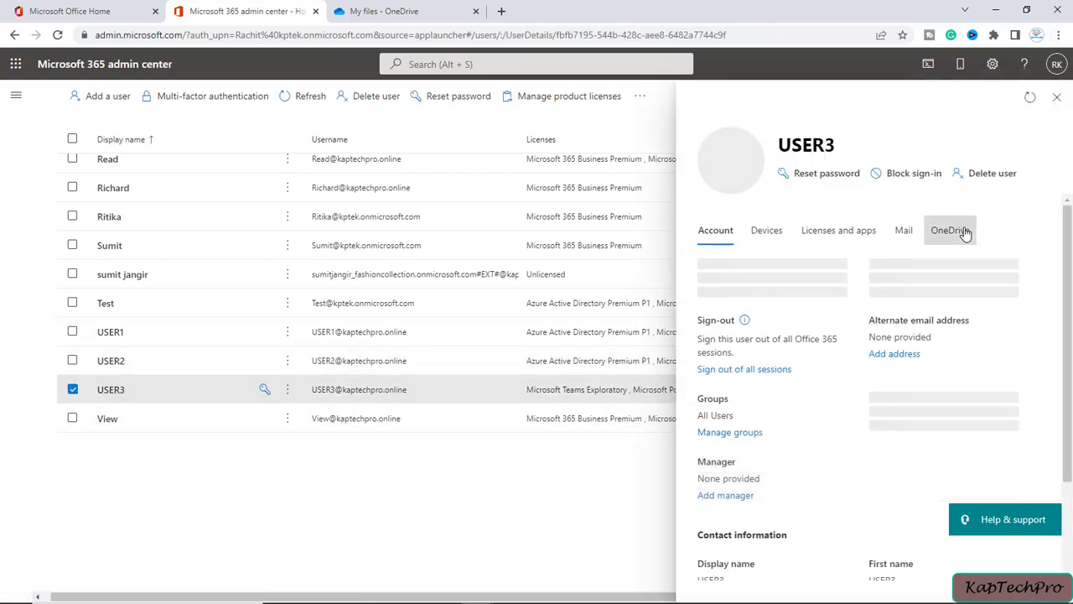
left_click(956, 231)
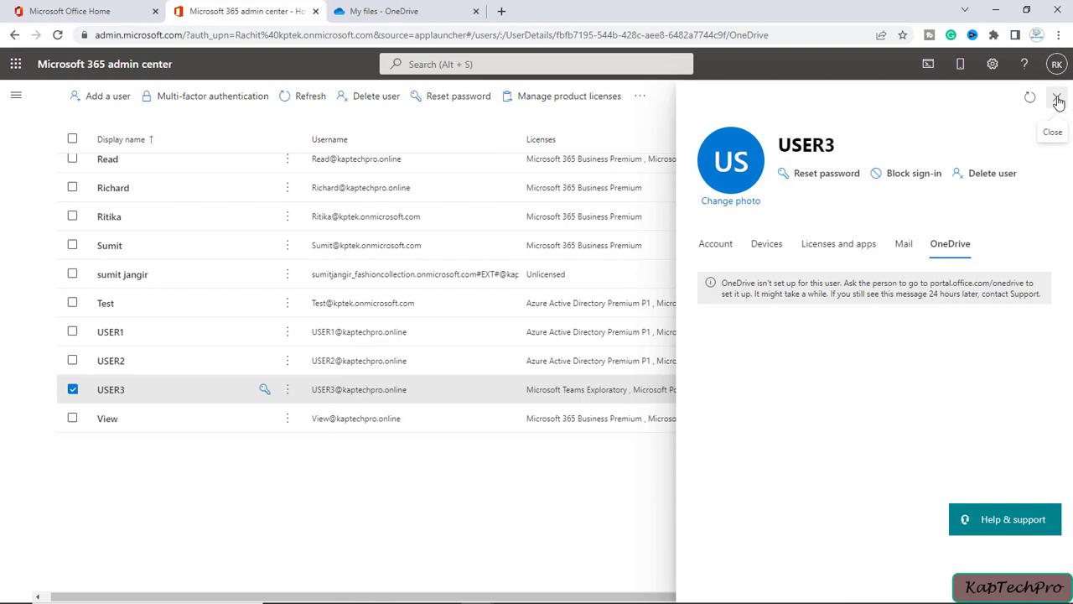
left_click(1058, 99)
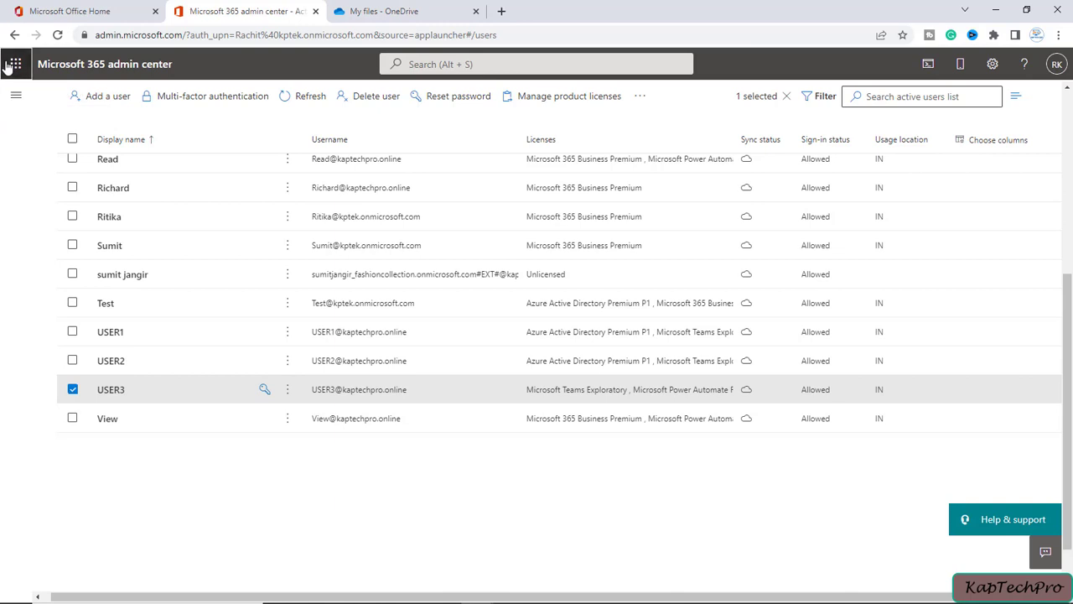
left_click(8, 65)
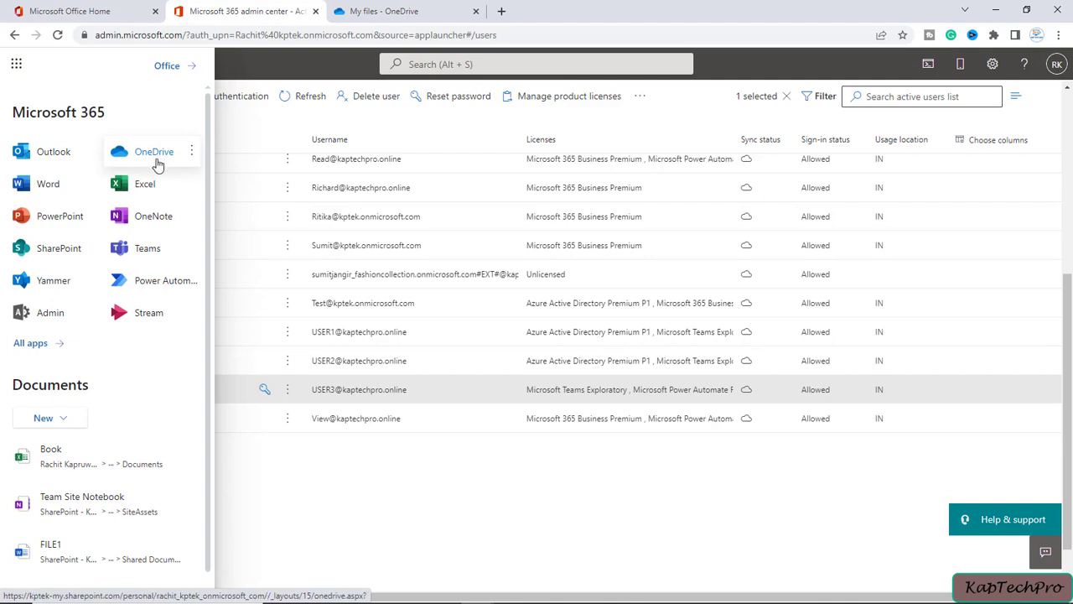
left_click(406, 498)
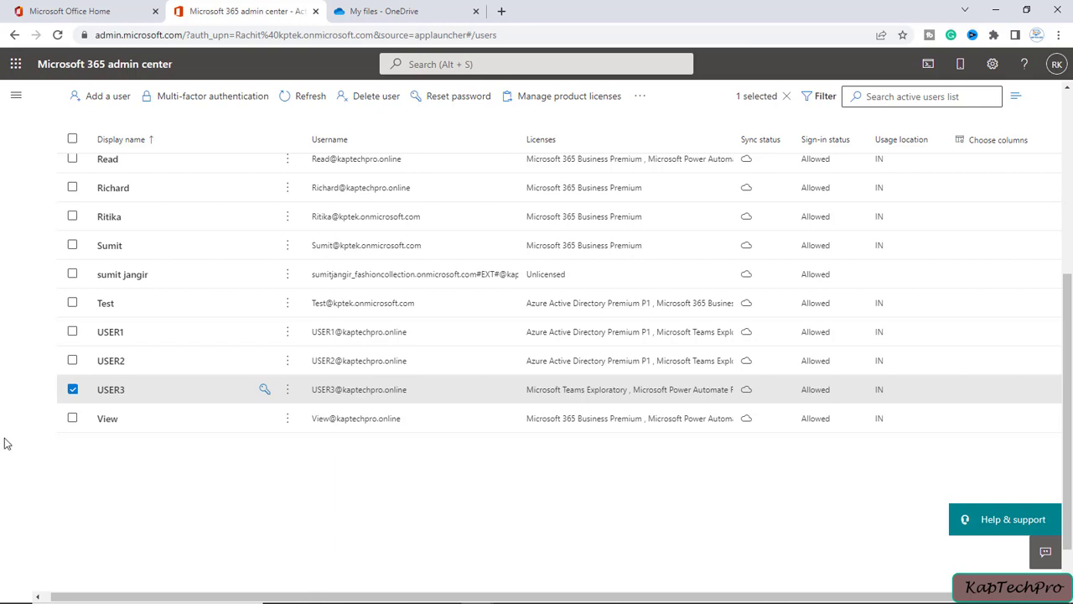
Open Notepad via taskbar search for 'NO' and arrange it beside the admin center.
left_click(92, 591)
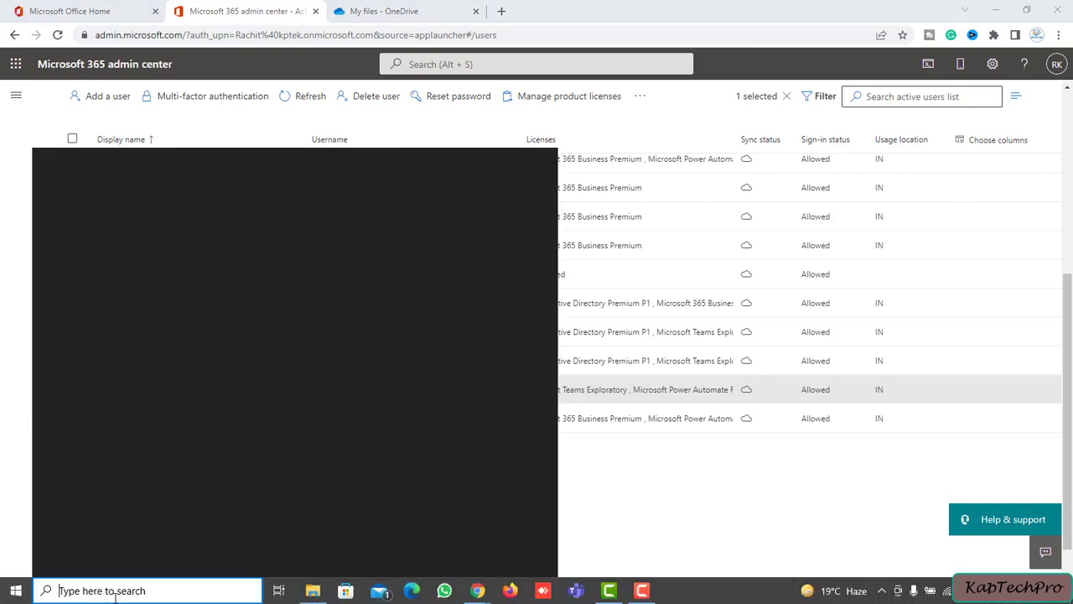
type("NO")
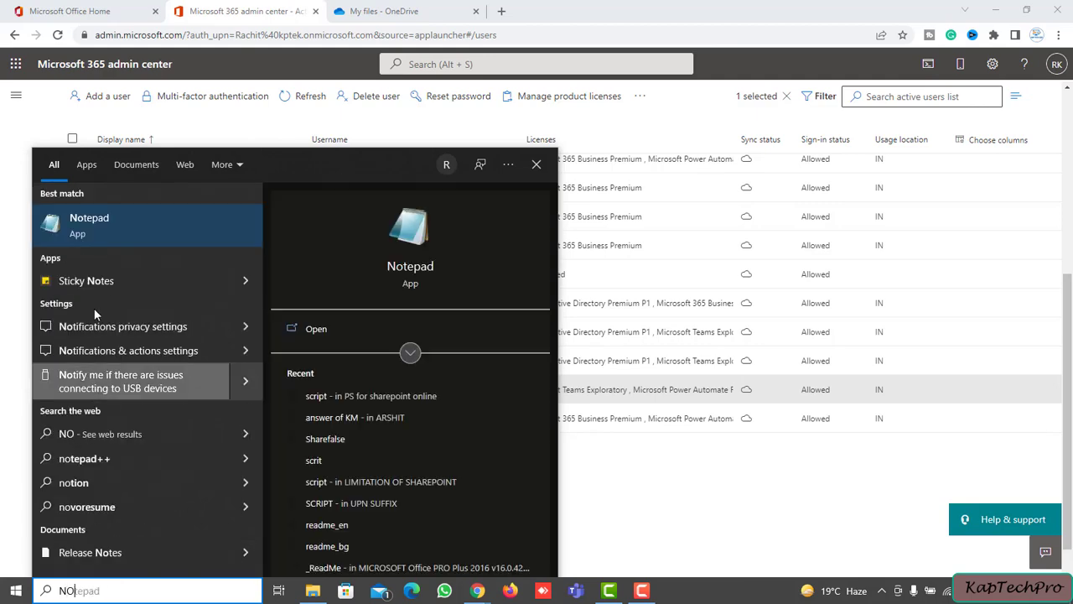
left_click(102, 237)
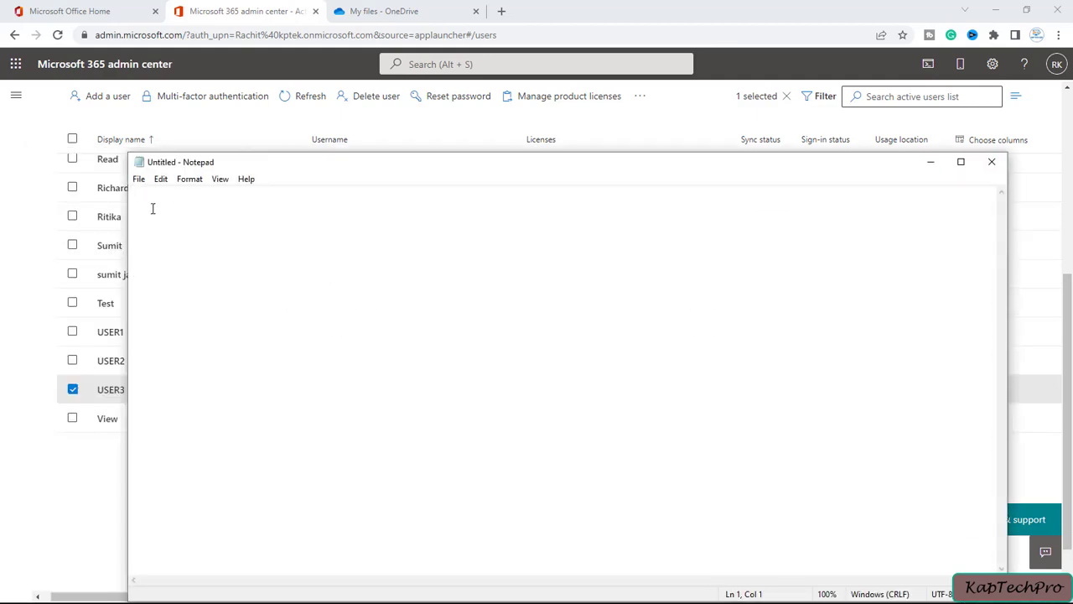
left_click_drag(167, 162, 365, 408)
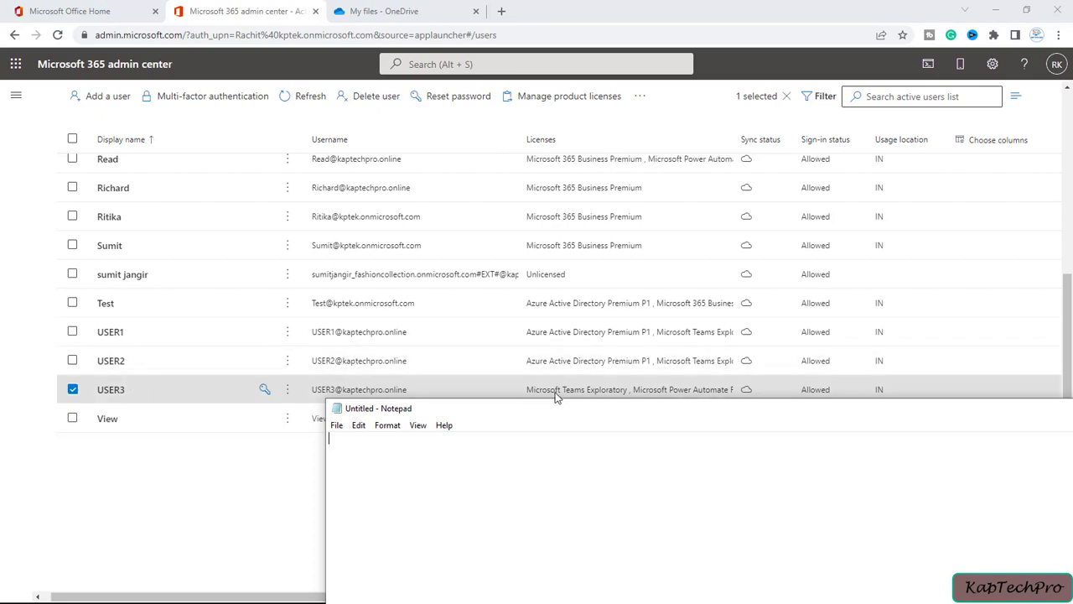
left_click_drag(565, 408, 345, 400)
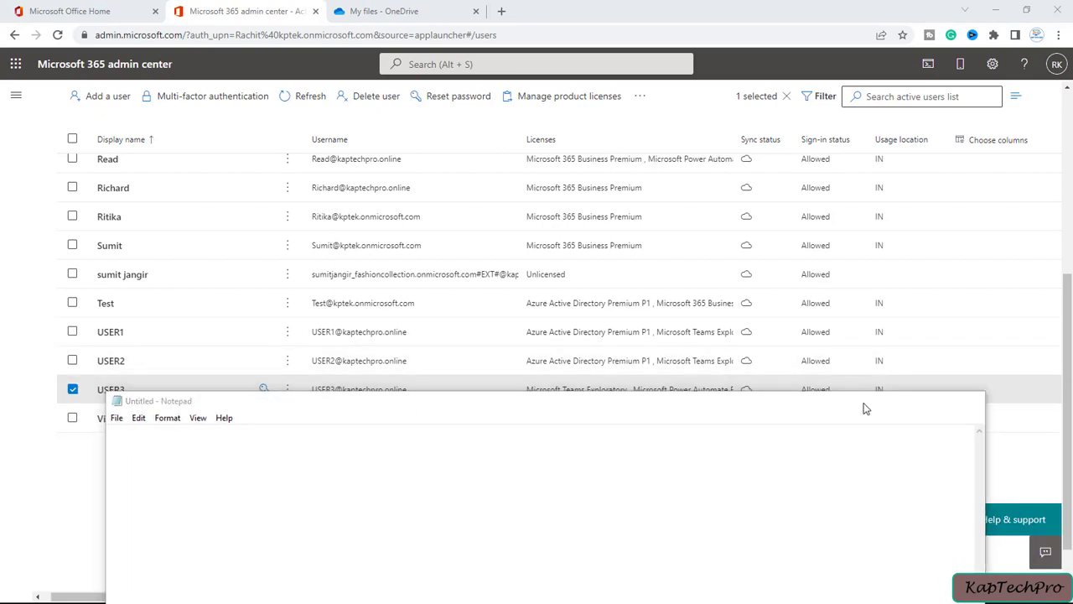
left_click(908, 401)
Copy USER1's sign-in username from the admin center and paste it into Notepad.
left_click(115, 333)
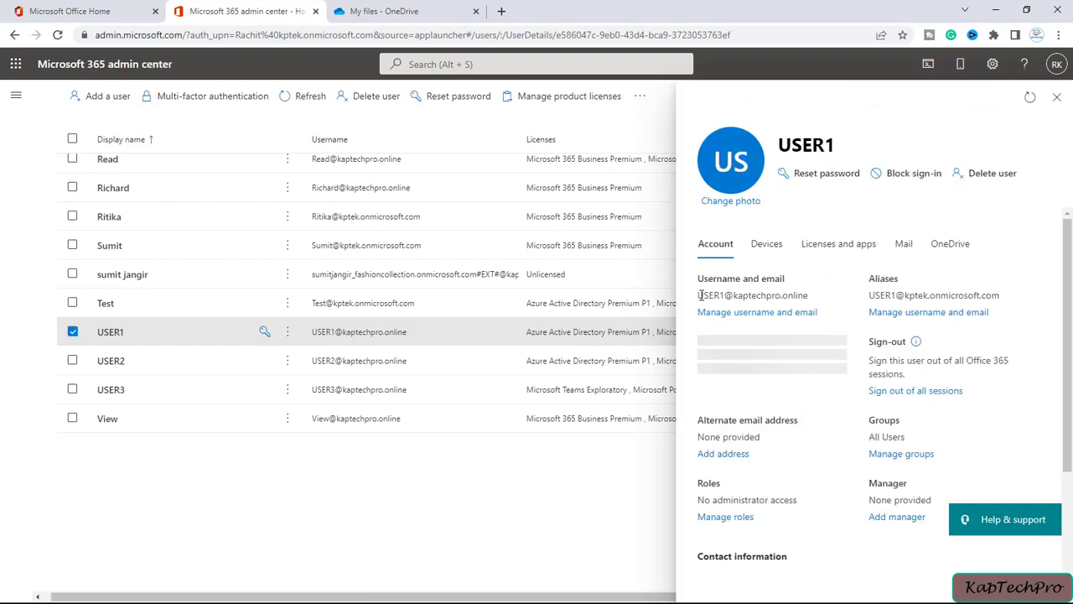
left_click_drag(698, 295, 811, 289)
key("ctrl+c")
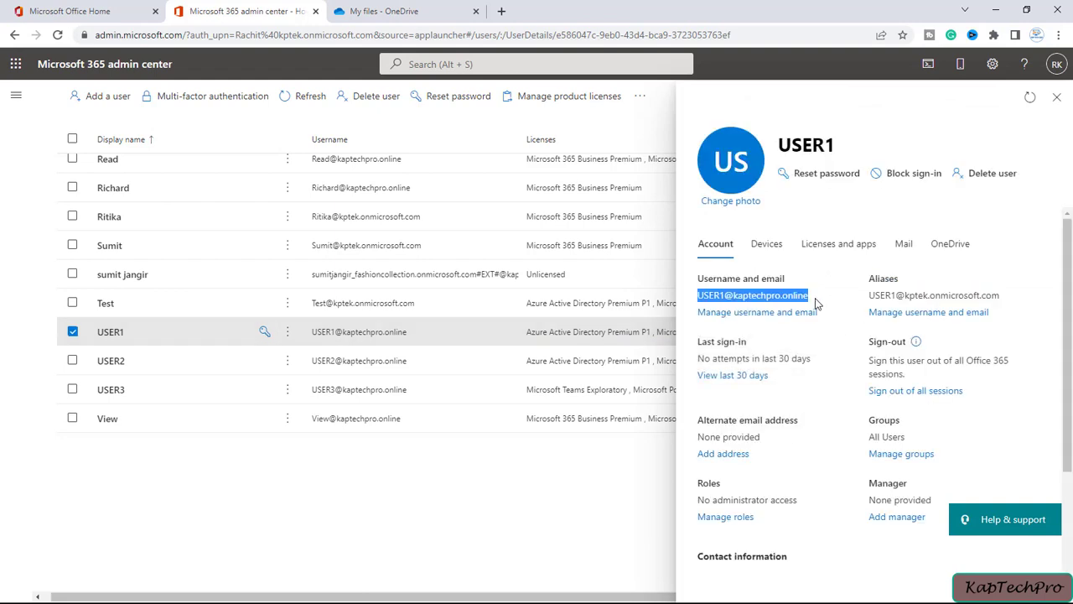
key("alt+Tab")
key("ctrl+v")
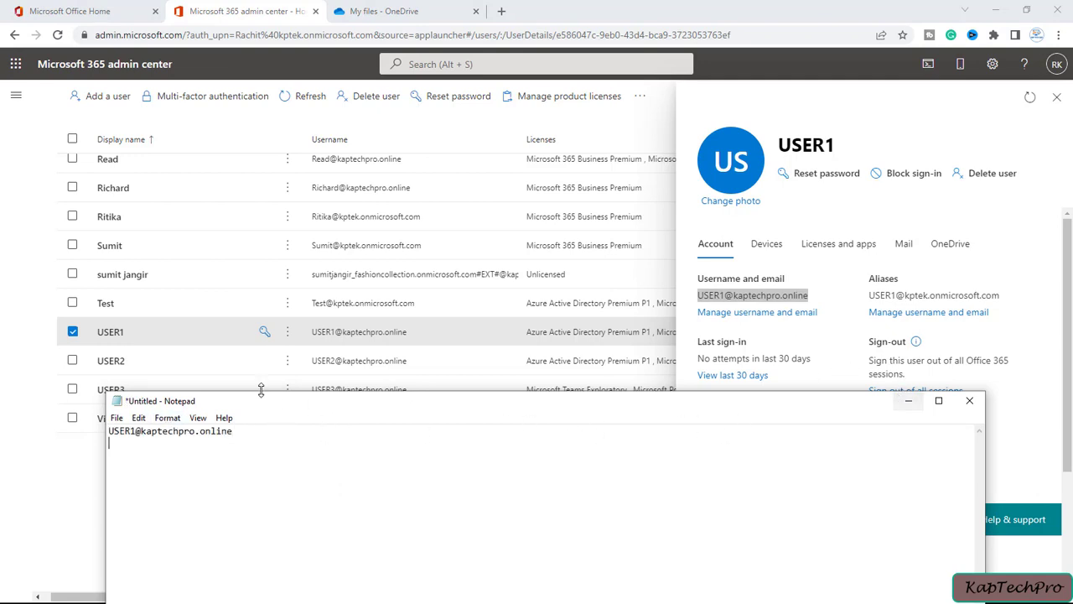
Add a second line with the username changed from 1 to 2 for USER2.
key("Return")
key("ctrl+v")
left_click(132, 443)
key("Delete")
type("2")
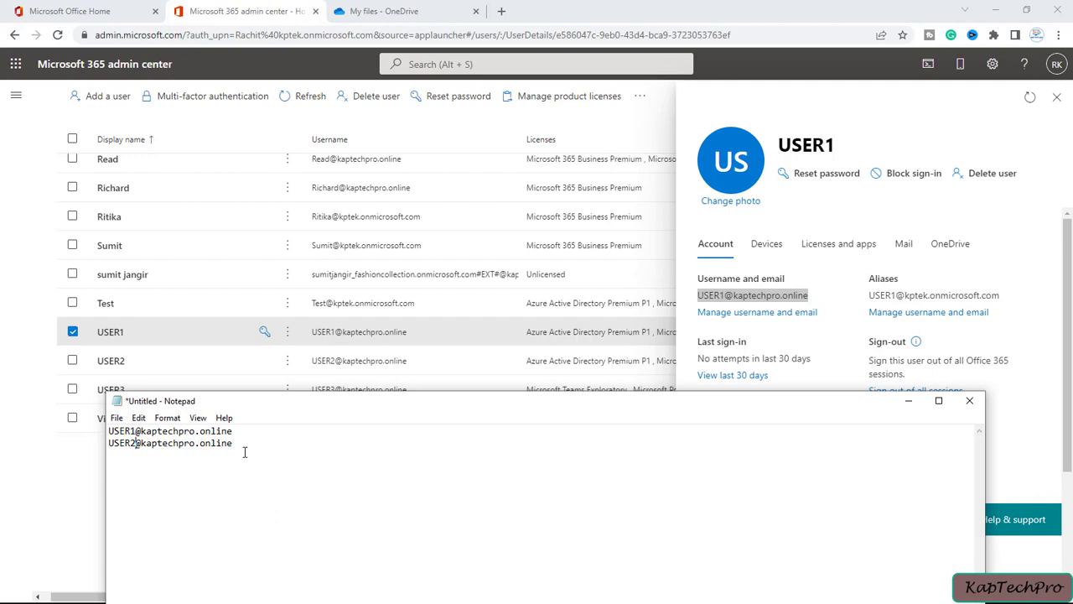
Add a third line with the username changed to 3 for USER3.
left_click(269, 457)
key("Return")
key("ctrl+v")
key("Home")
key("Right")
key("Right")
key("Right")
key("Right")
key("Delete")
type("3")
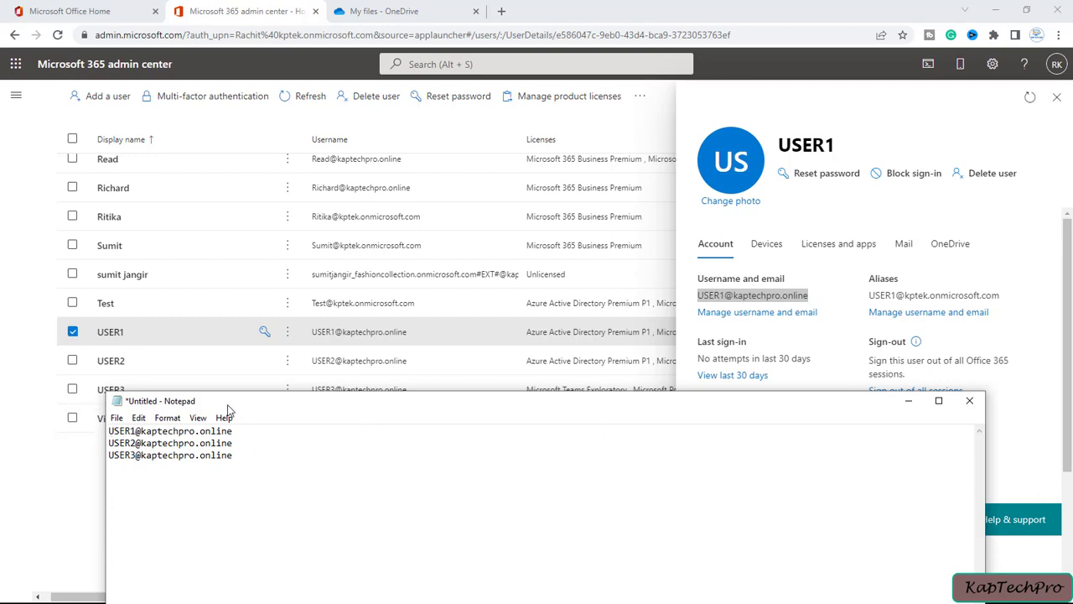
left_click_drag(239, 404, 334, 195)
Save the note to the Desktop as ONEDRIVE, then close Notepad.
left_click(210, 223)
left_click(232, 297)
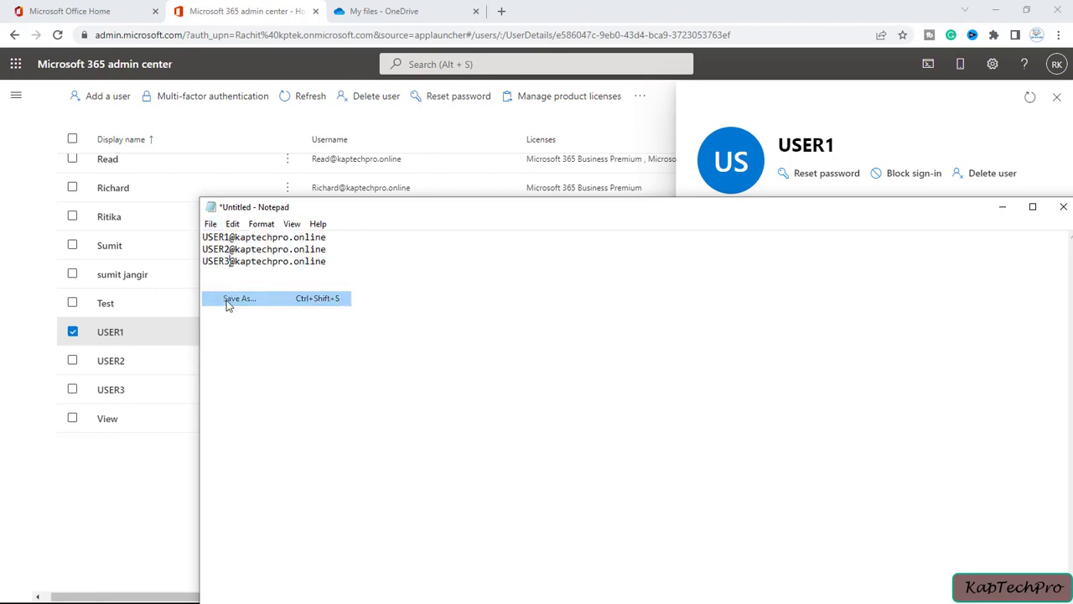
left_click(255, 448)
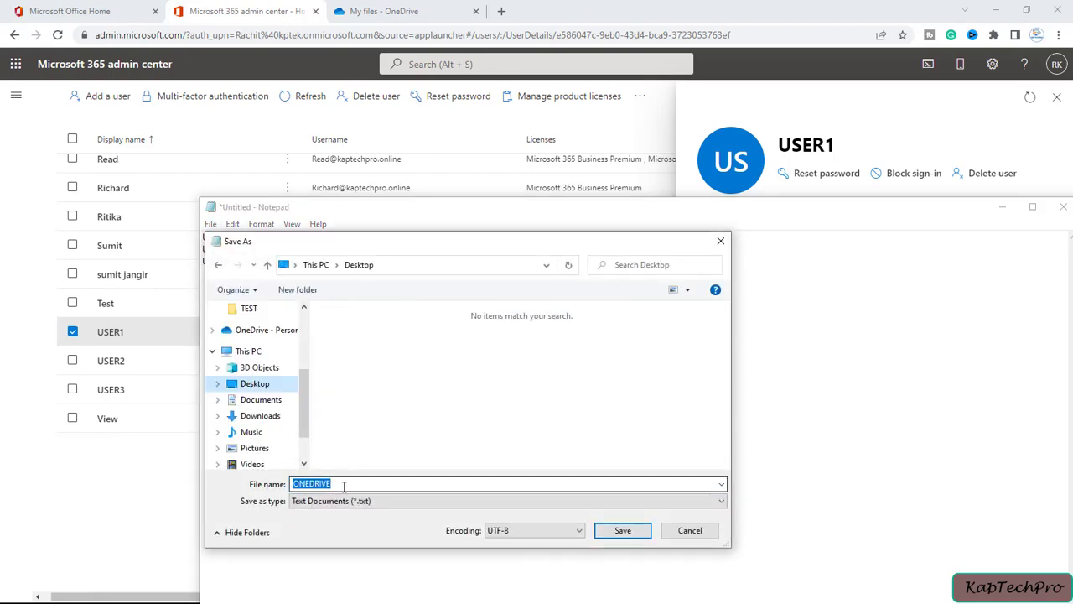
left_click(357, 484)
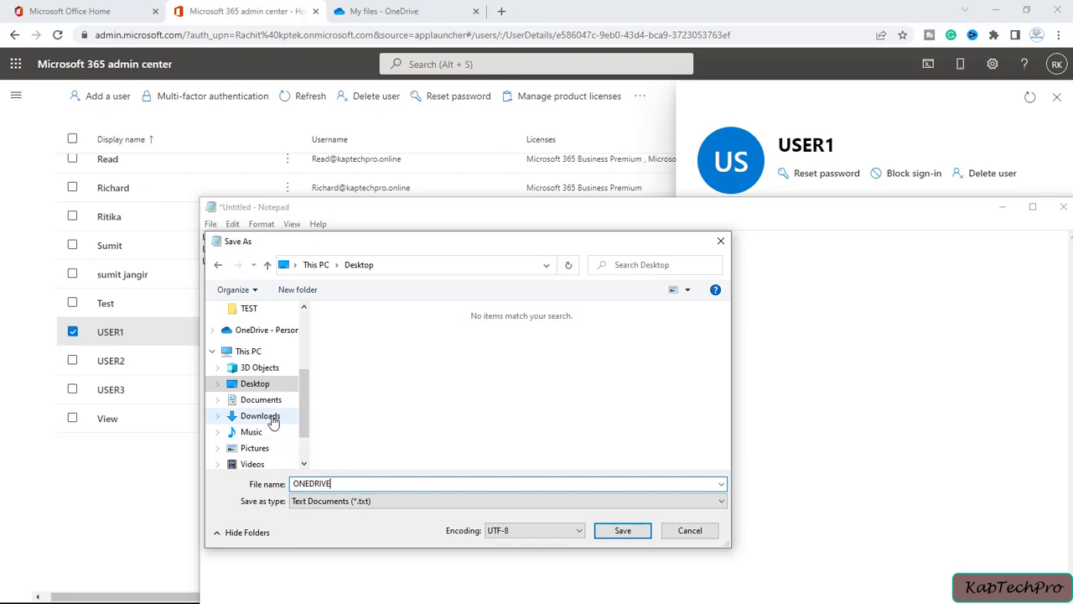
left_click(621, 531)
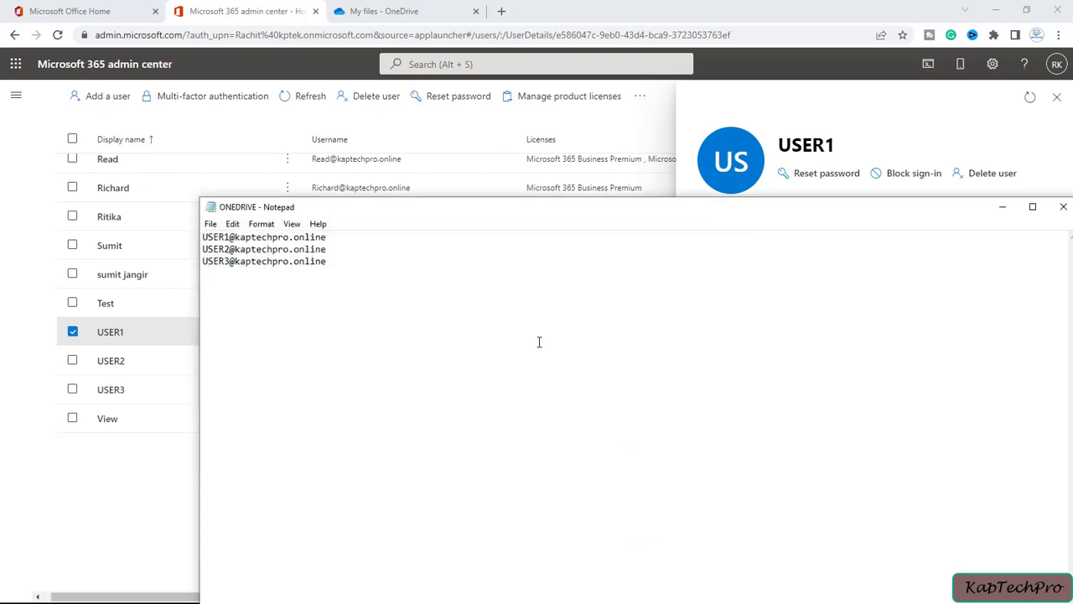
left_click(1063, 207)
left_click(163, 556)
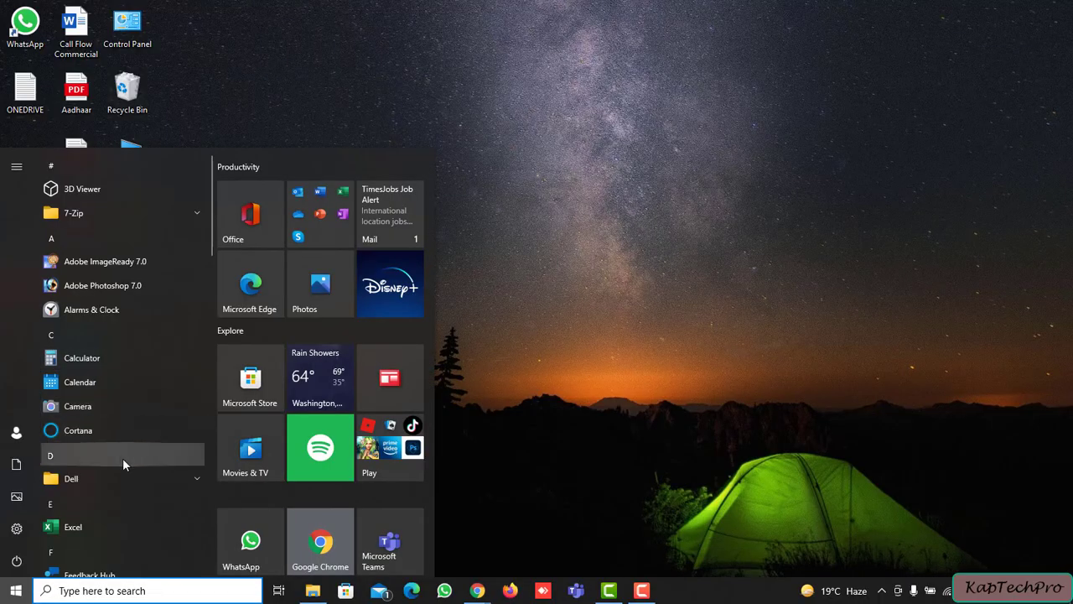
Search Start for 'power' and launch Windows PowerShell as administrator.
type("power")
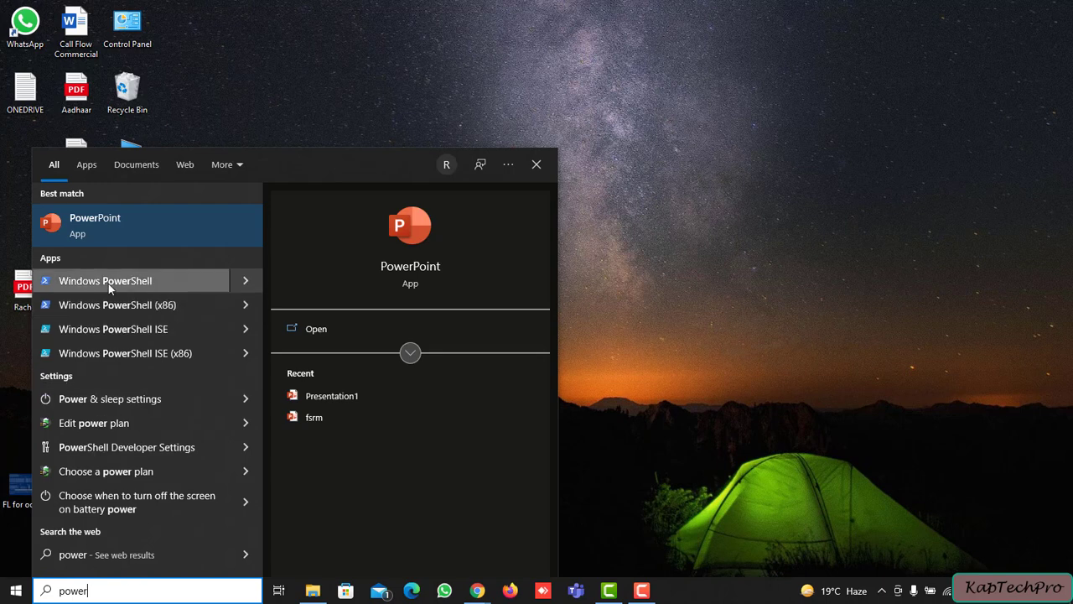
right_click(109, 283)
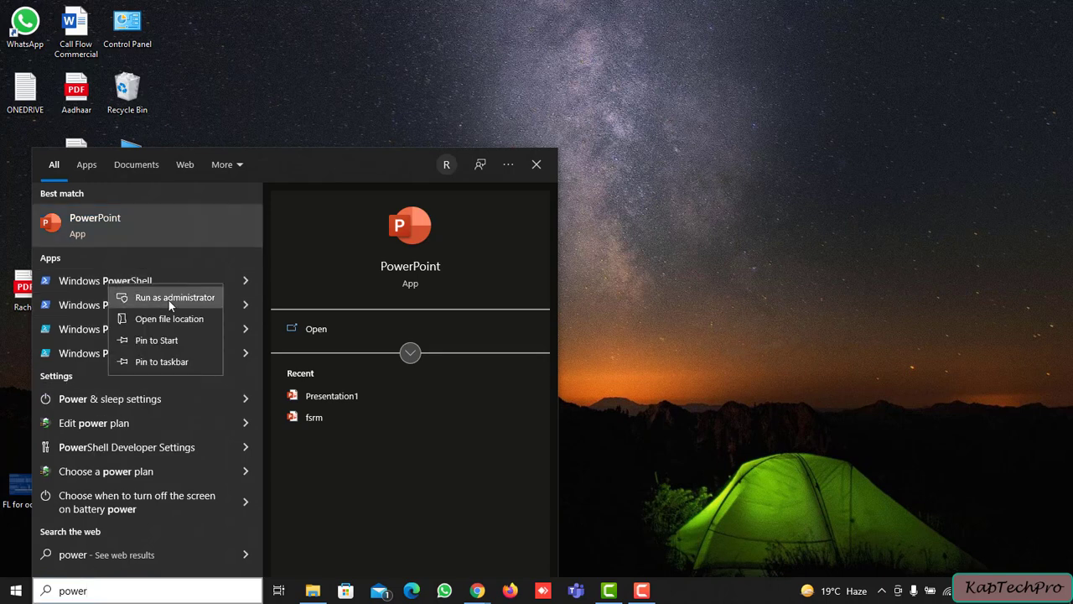
key("Escape")
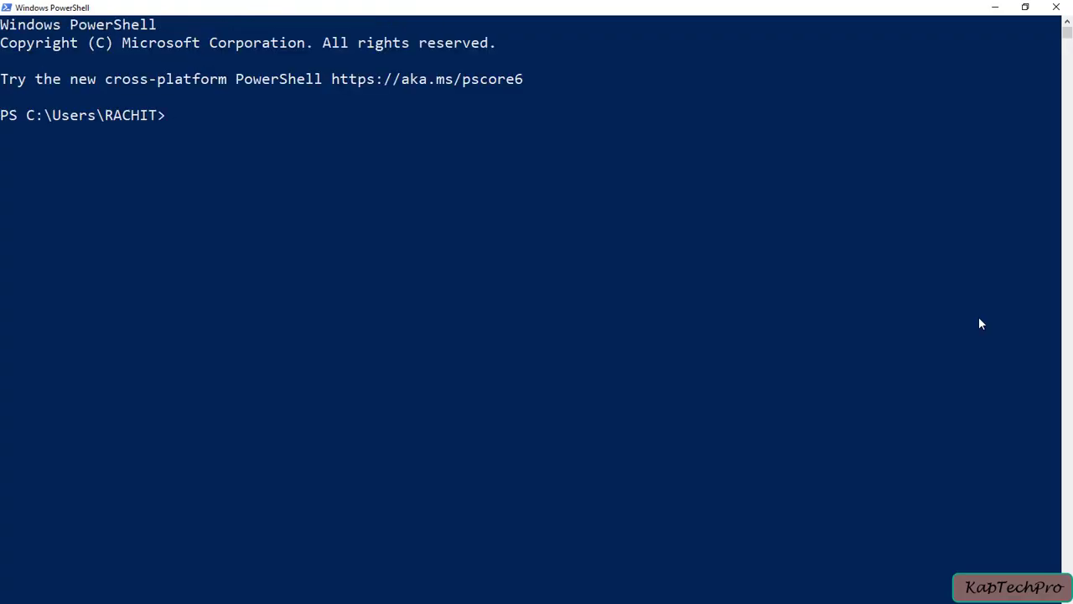
Run the Connect-MSOLService command in PowerShell.
type("Connect-MSOLSEr")
key("BackSpace")
type("ive")
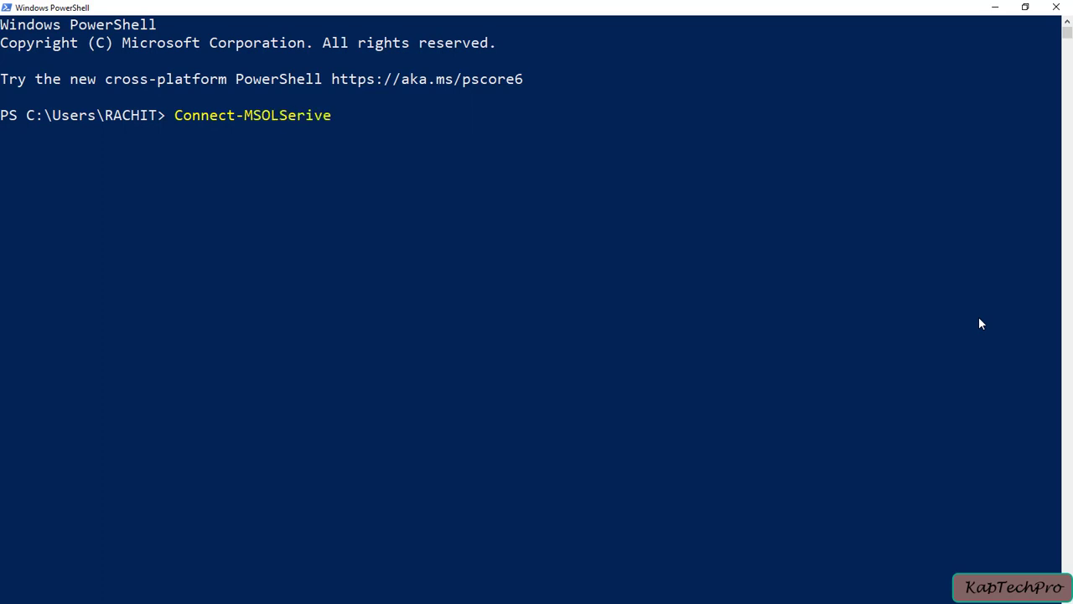
key("BackSpace")
key("BackSpace")
key("BackSpace")
type("vice")
key("Return")
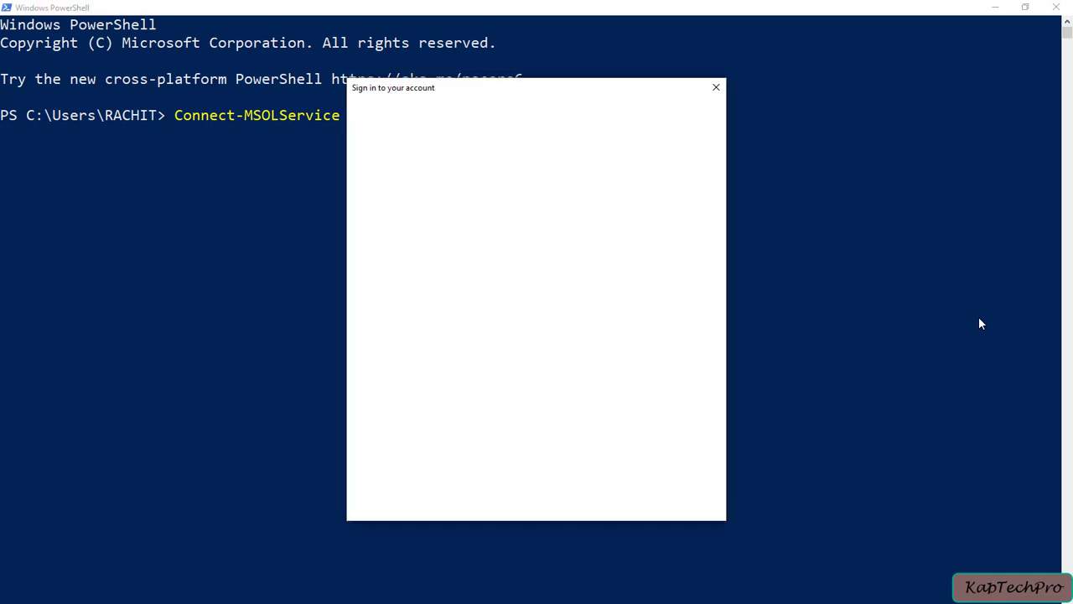
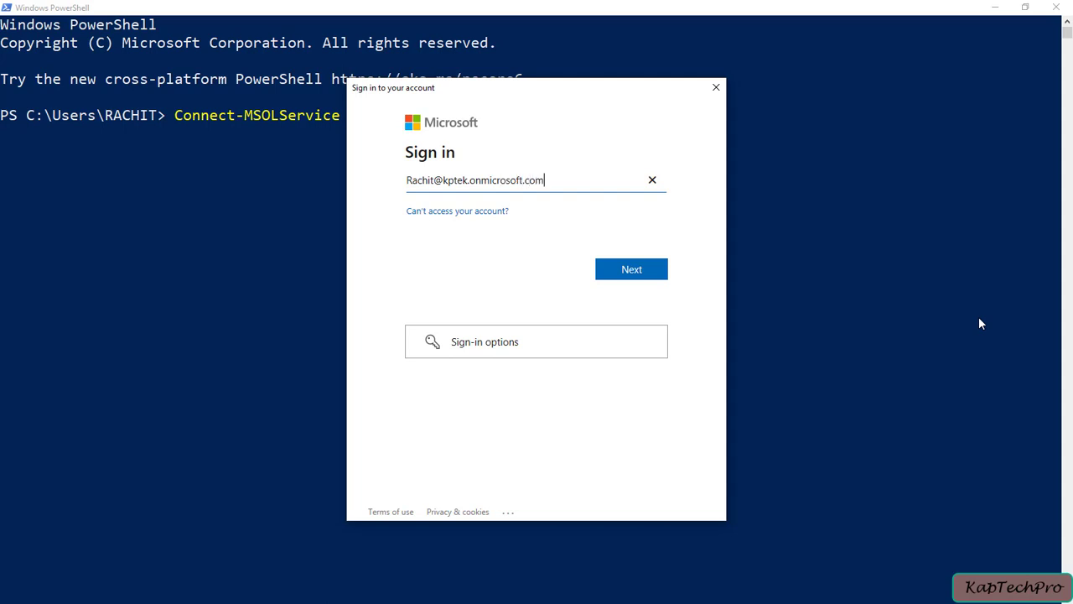
Sign in with the admin account's onmicrosoft.com address and password.
key("Return")
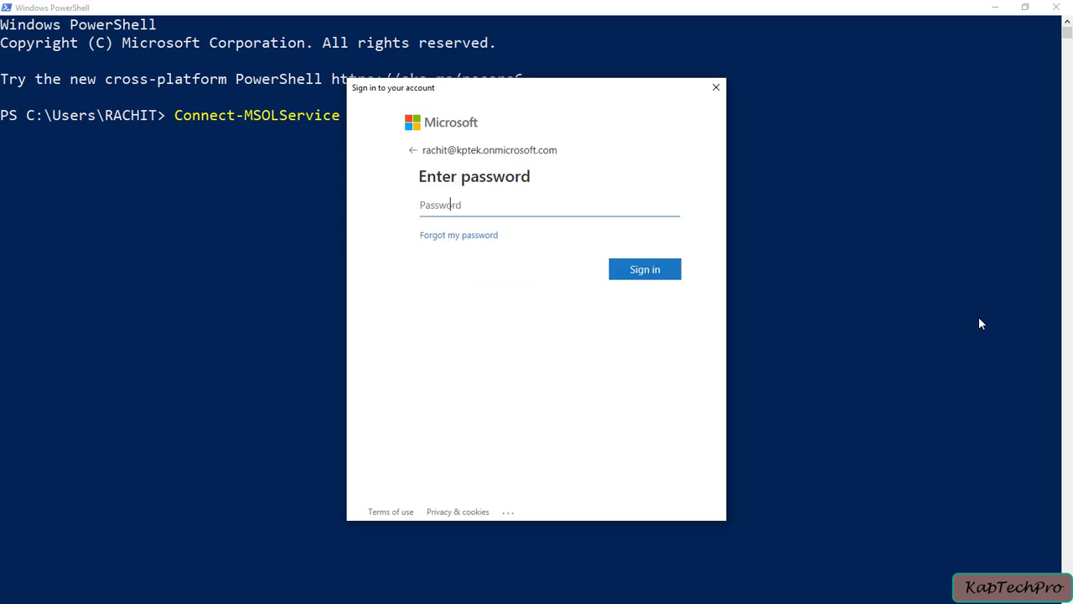
type("•••")
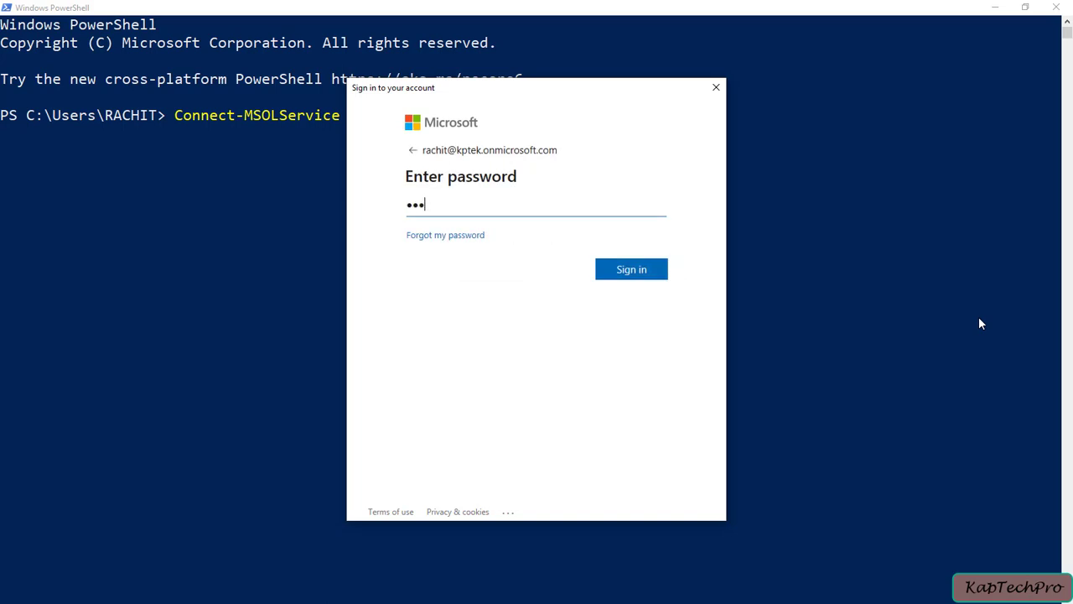
type("•••••")
key("Tab")
key("Return")
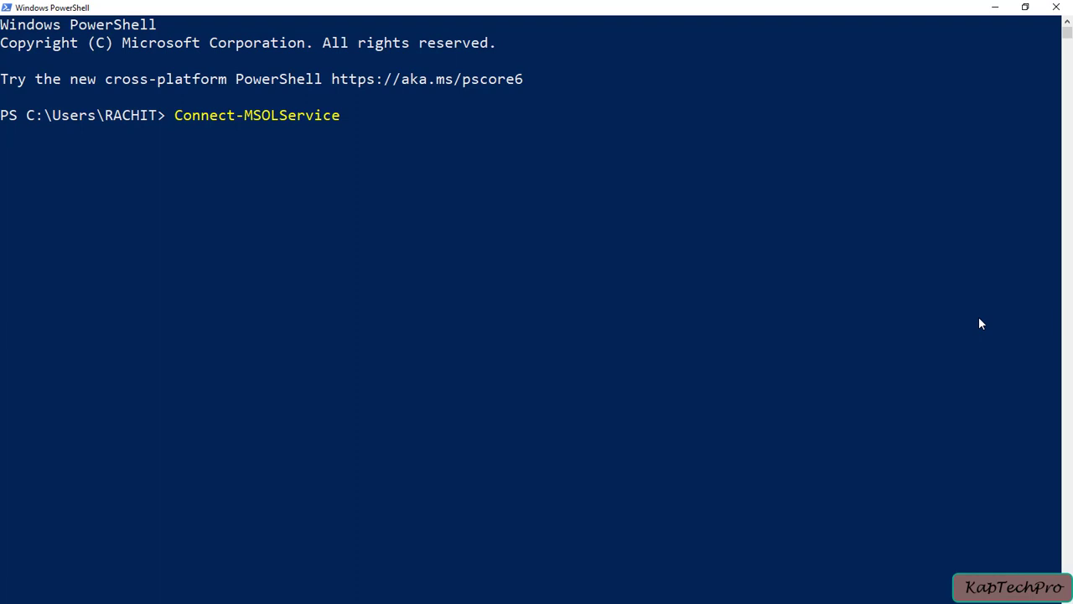
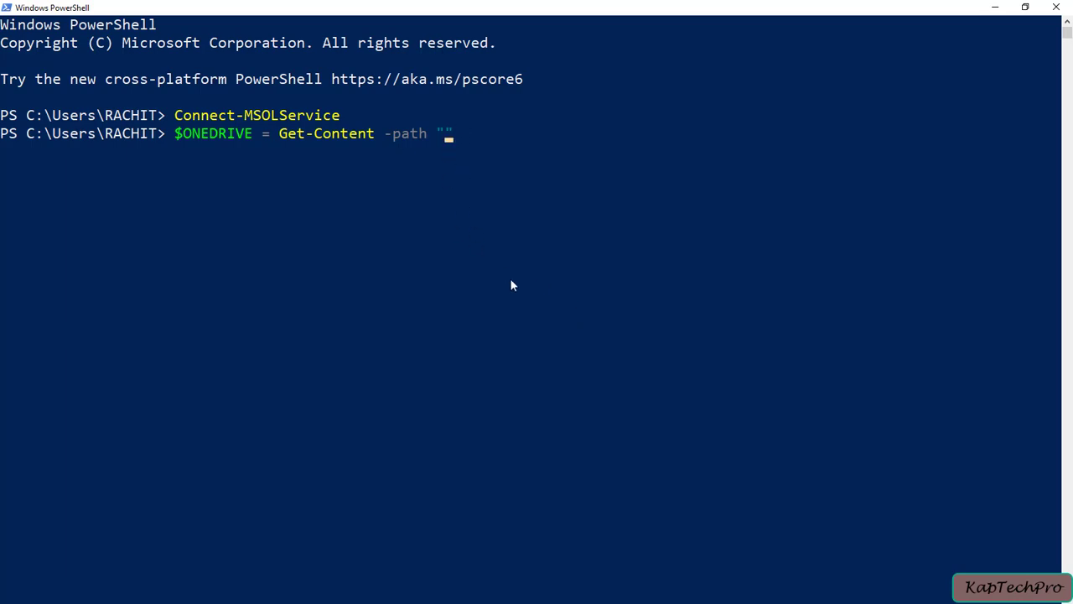
Bring up Task View to switch to another open window.
key("super+Tab")
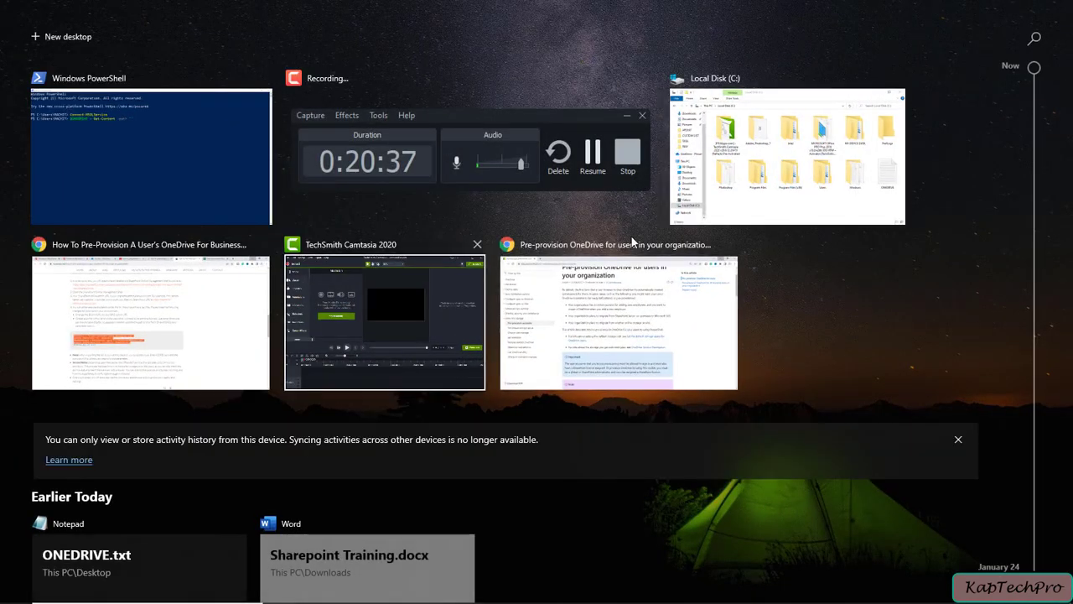
Fill the Get-Content path with C:\ONEDRIVE.txt, copying C:\ from the Local Disk (C:) folder.
left_click(771, 159)
left_click(950, 364)
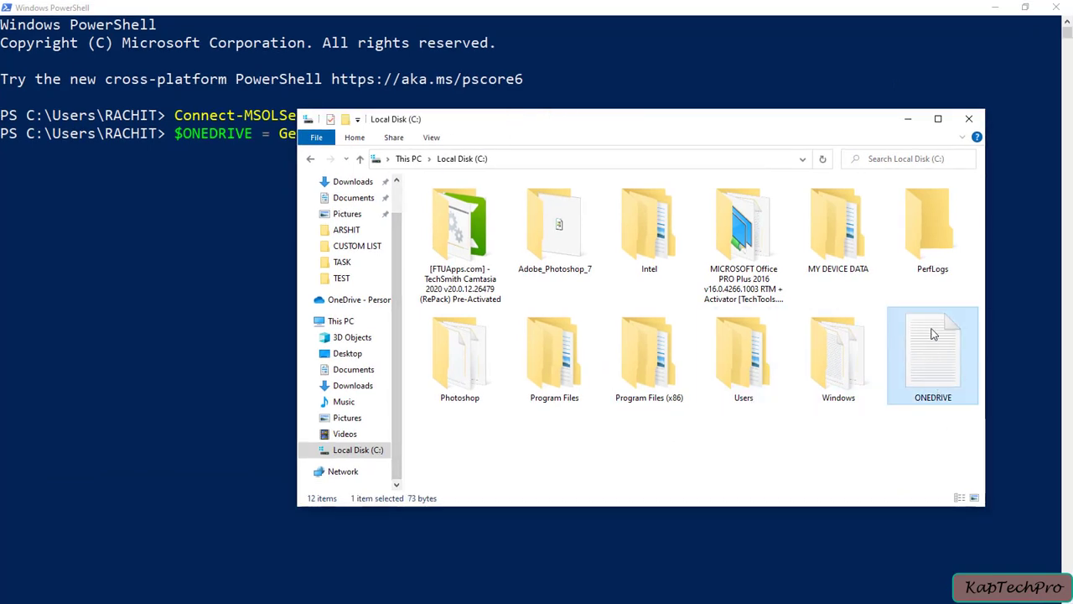
left_click(537, 162)
left_click(538, 162)
key("ctrl+a")
key("ctrl+c")
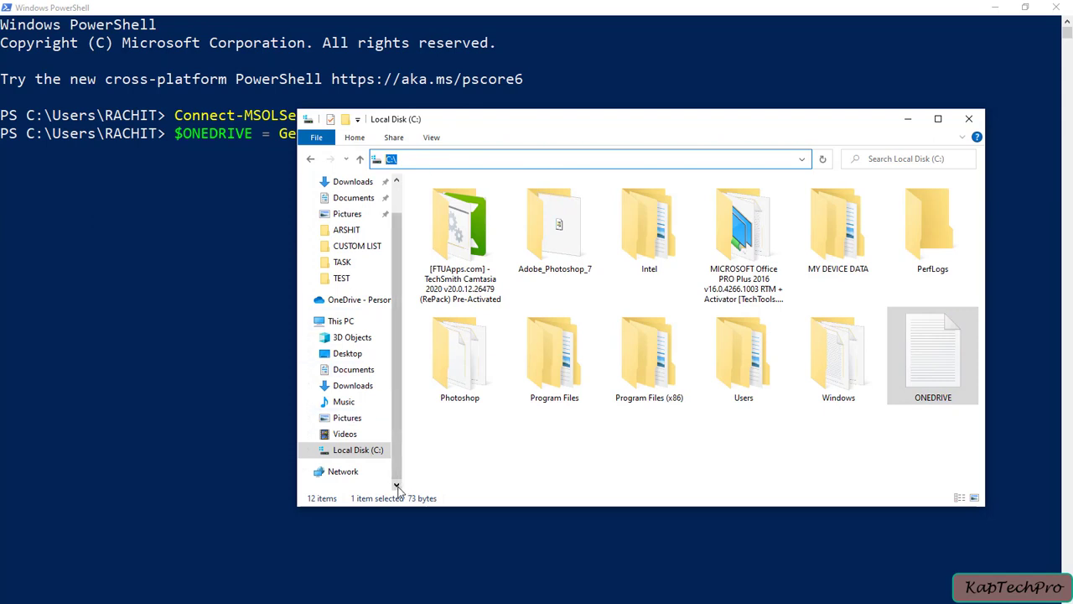
left_click(908, 118)
key("ctrl+v")
type("ONED")
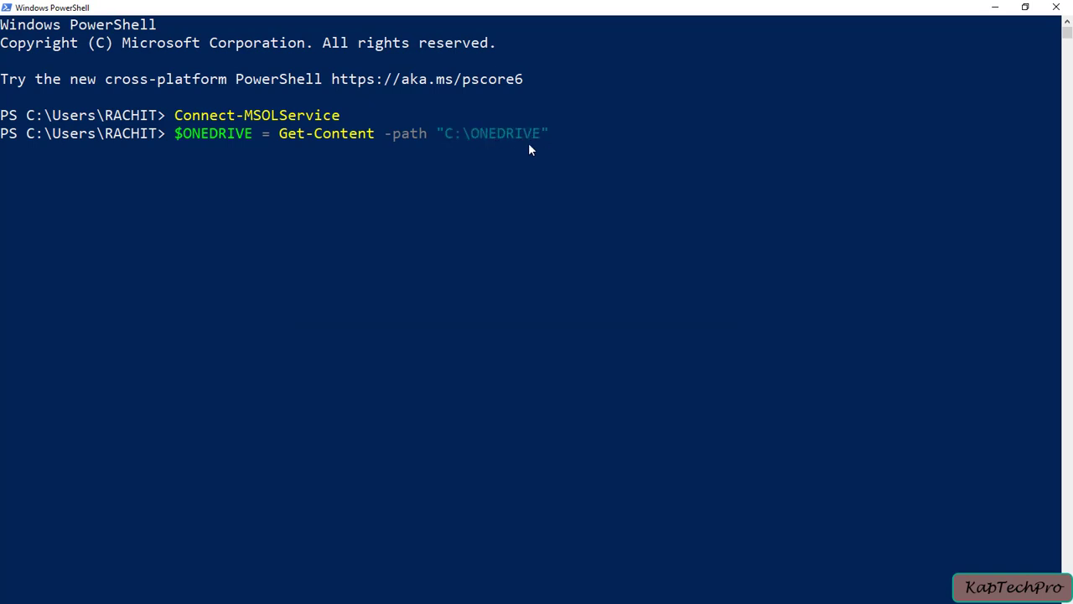
type("RIVE.txt")
Load C:\ONEDRIVE.txt into $ONEDRIVE and run Request-SPOPersonalSite -UserEmails $ONEDRIVE, which fails without a connection.
key("Right")
key("Return")
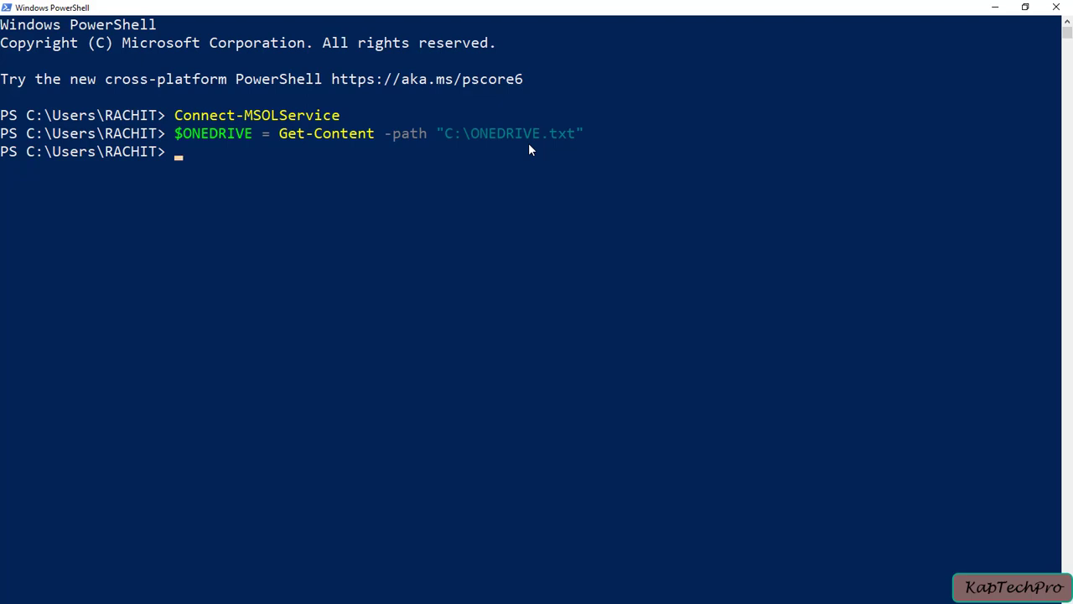
type("Request-SPO")
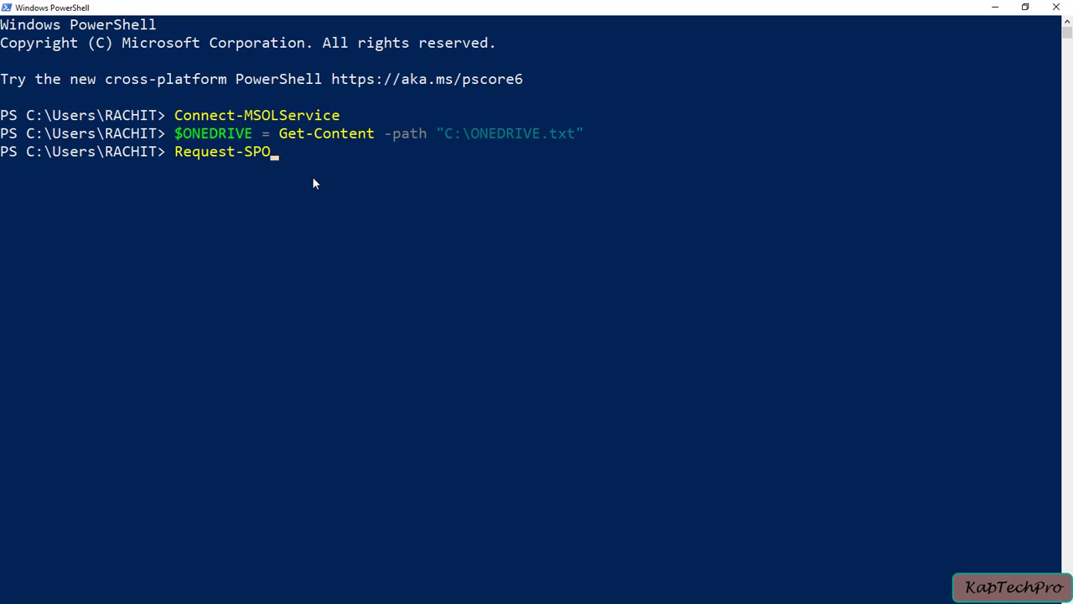
type("PErsonalSite")
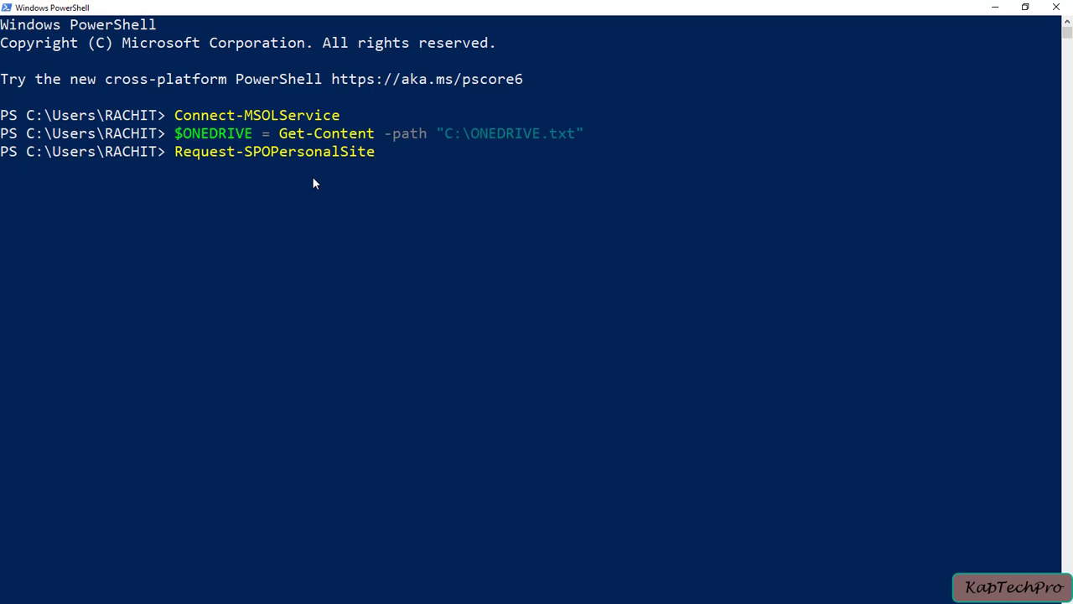
type(" -UserEmails $")
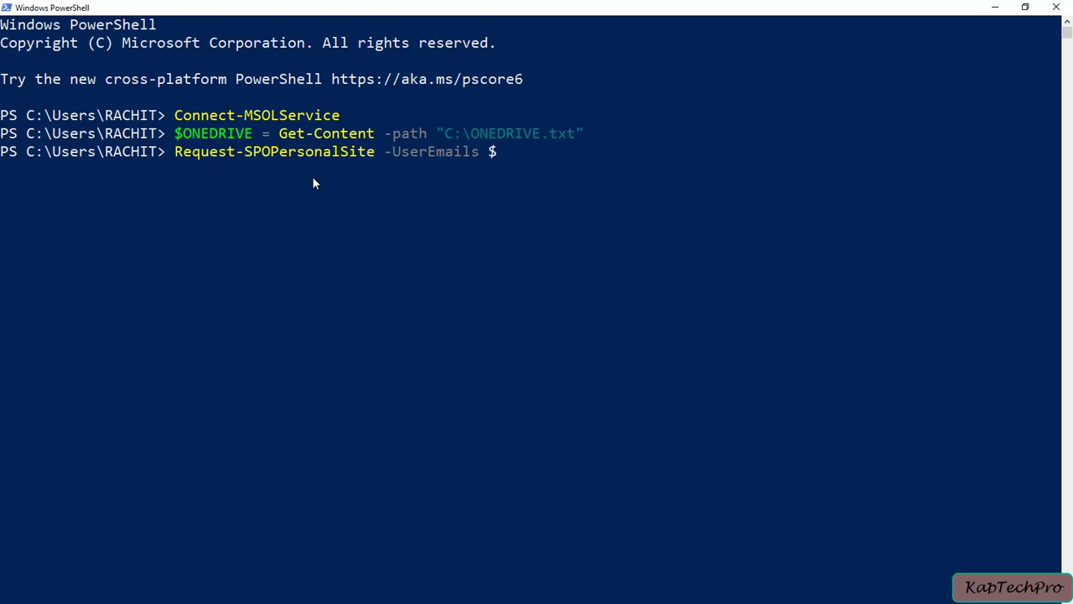
type("ONEDRIVE")
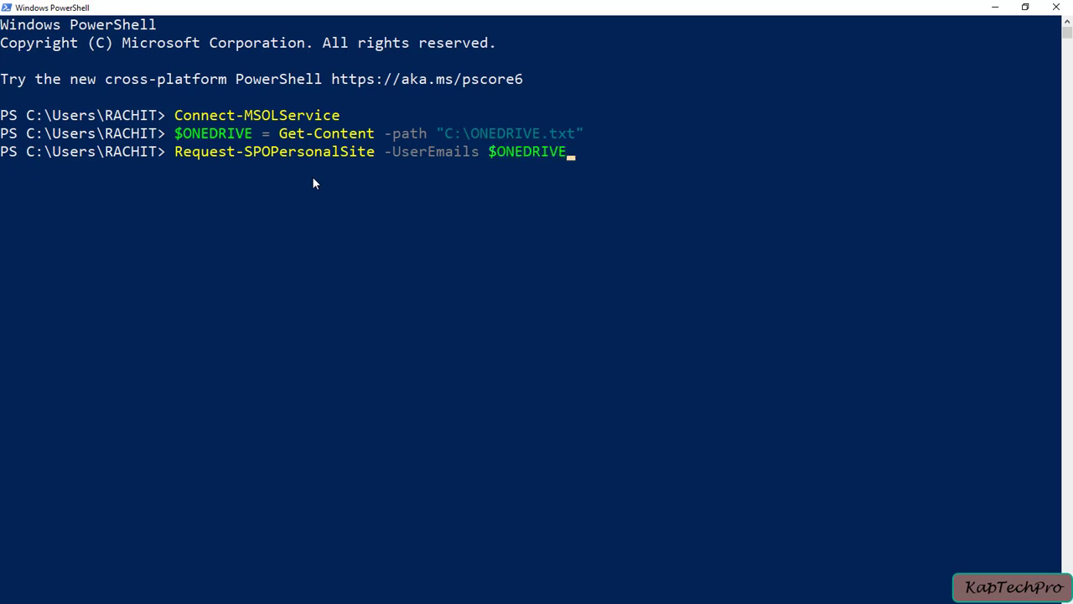
key("Return")
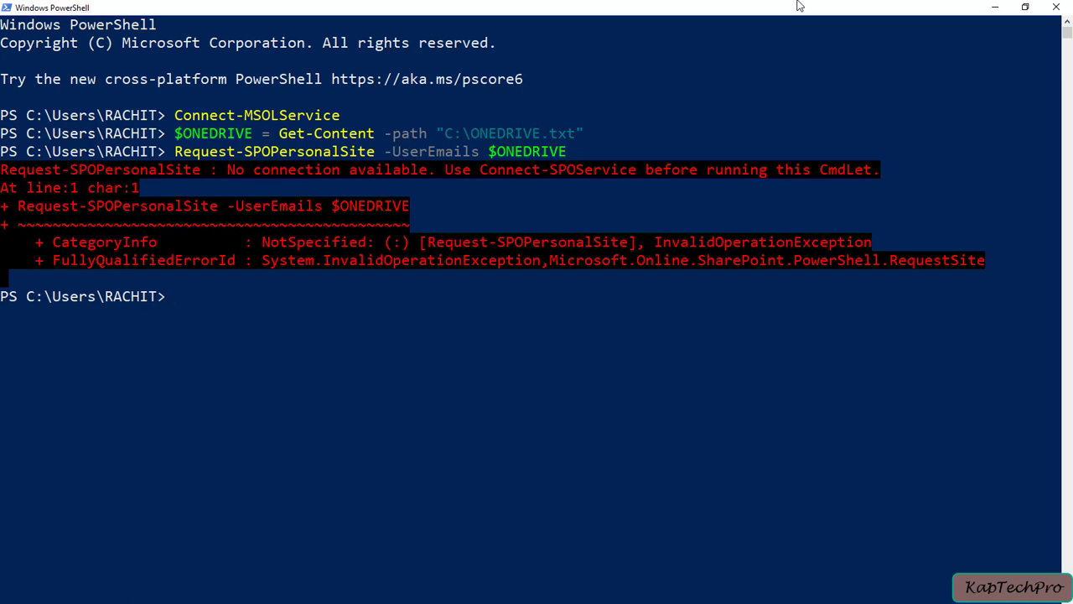
Run Connect-SPOService, fixing the typo, so it prompts for the admin site Url.
type("Connect-SPO")
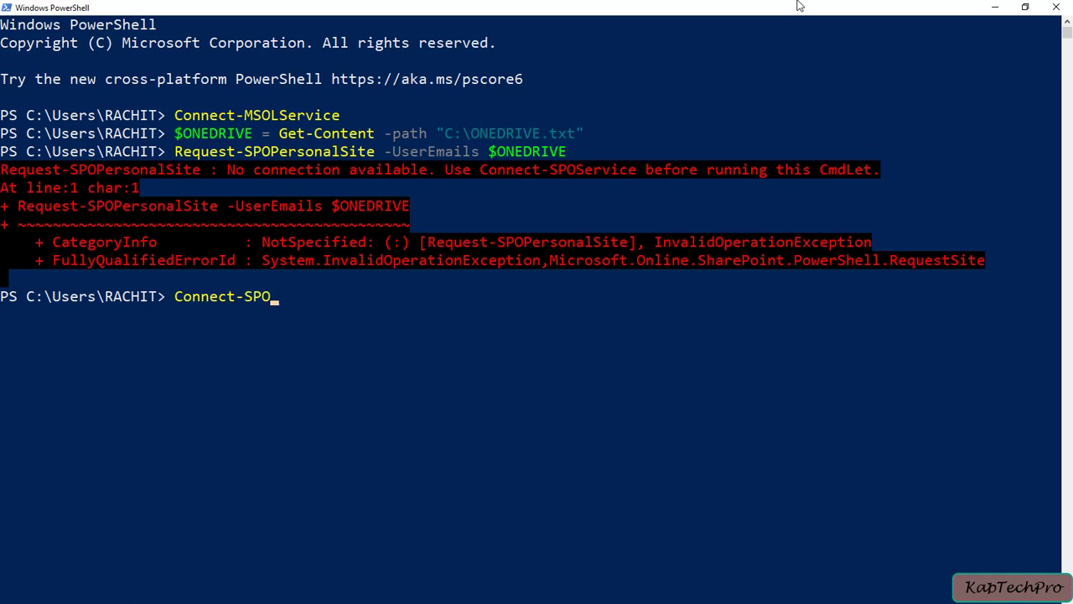
type("Serve")
key("BackSpace")
key("BackSpace")
type("vice")
key("Return")
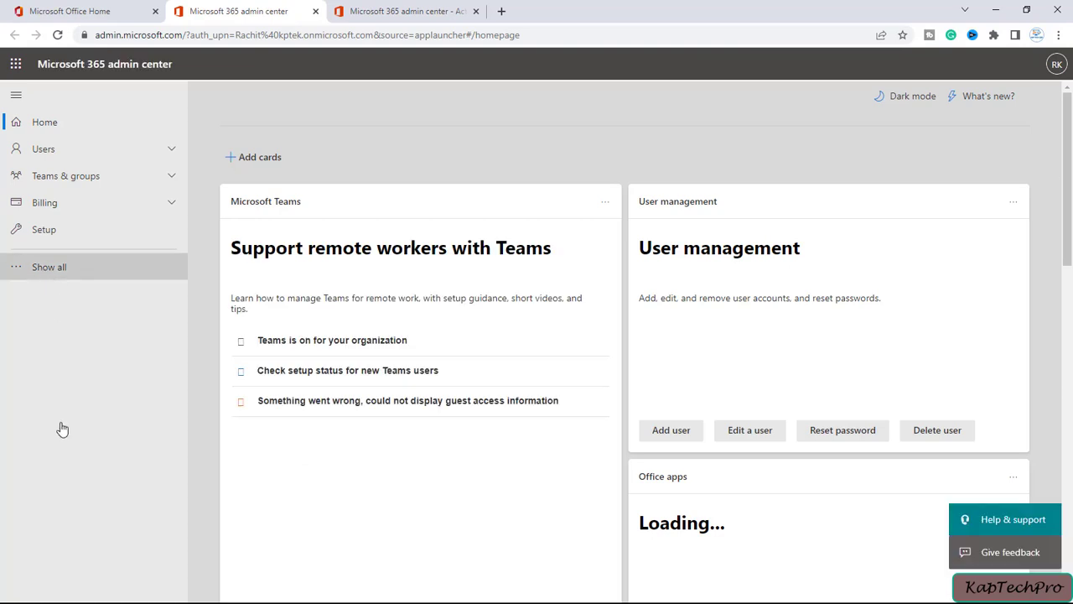
Copy the SharePoint admin center address kptek-admin.sharepoint.com and minimize the browser.
scroll(67, 469, "down", 3)
left_click(46, 570)
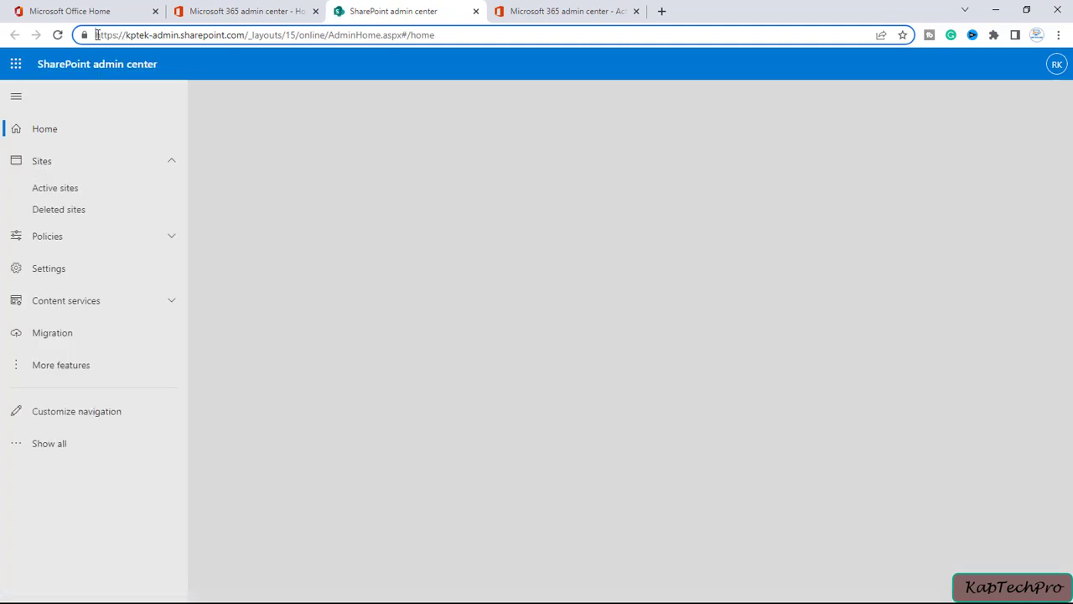
left_click_drag(95, 35, 244, 37)
key("ctrl+c")
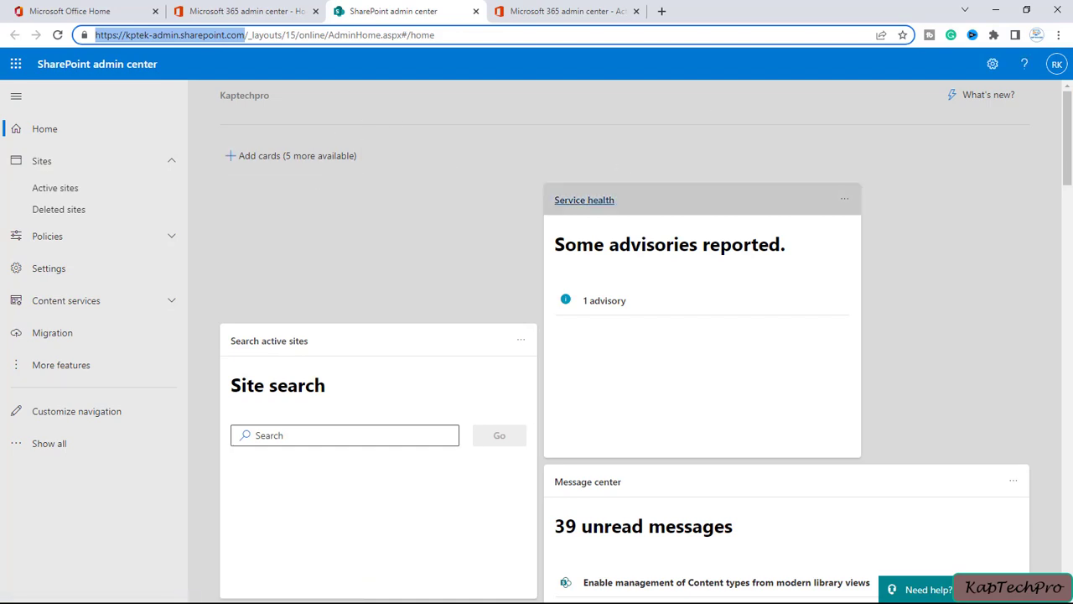
left_click(996, 10)
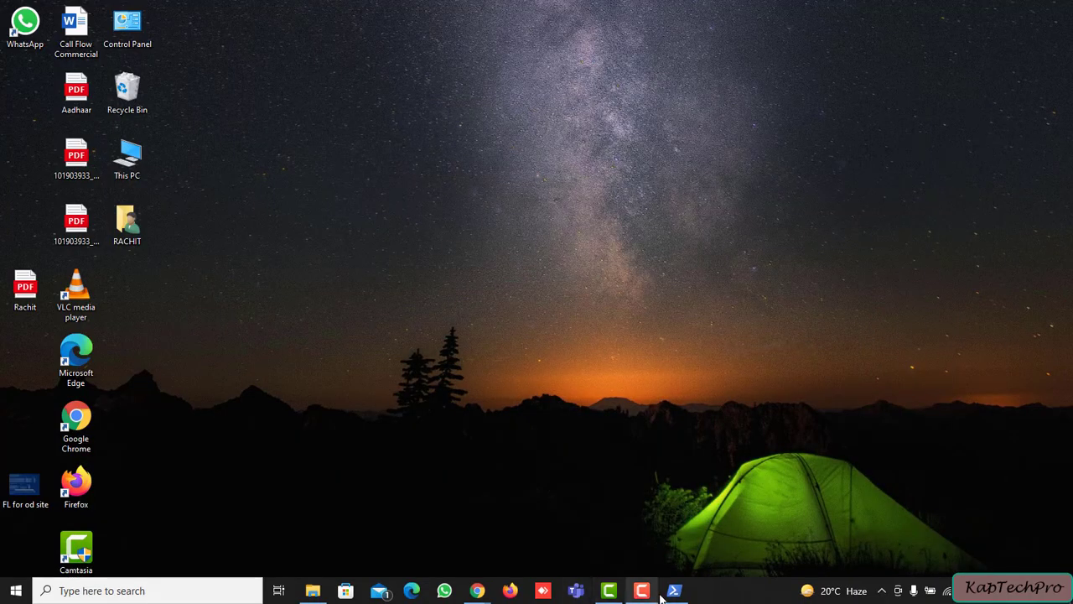
left_click(674, 591)
key("ctrl+v")
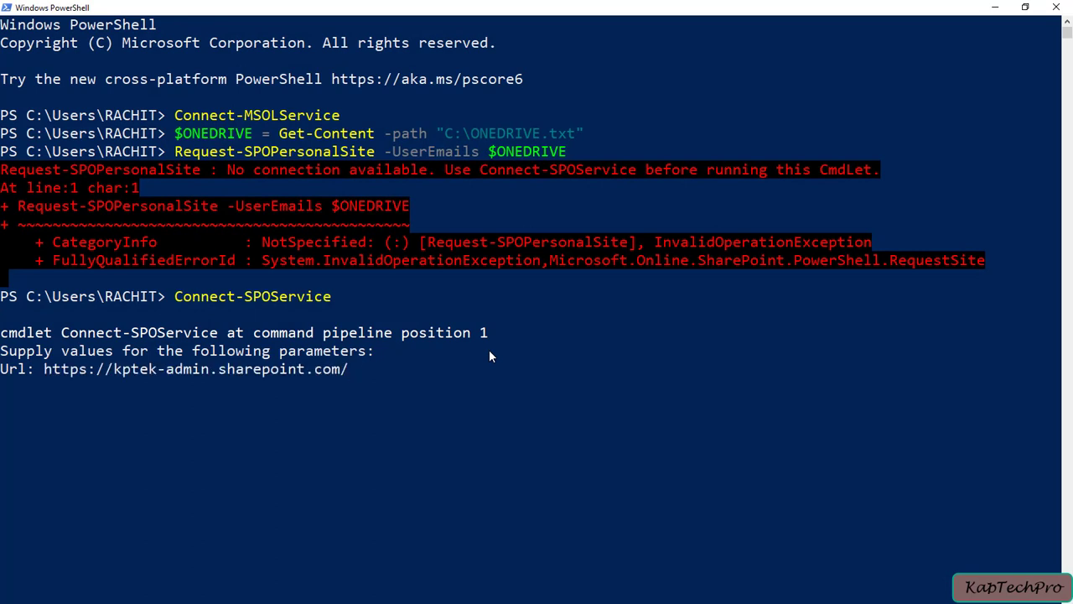
key("Return")
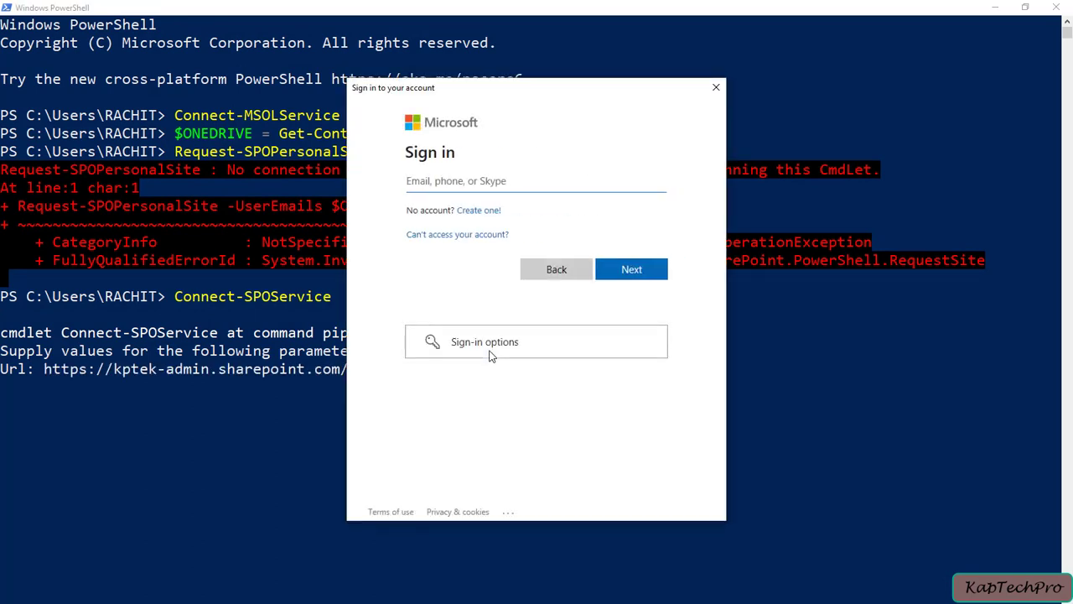
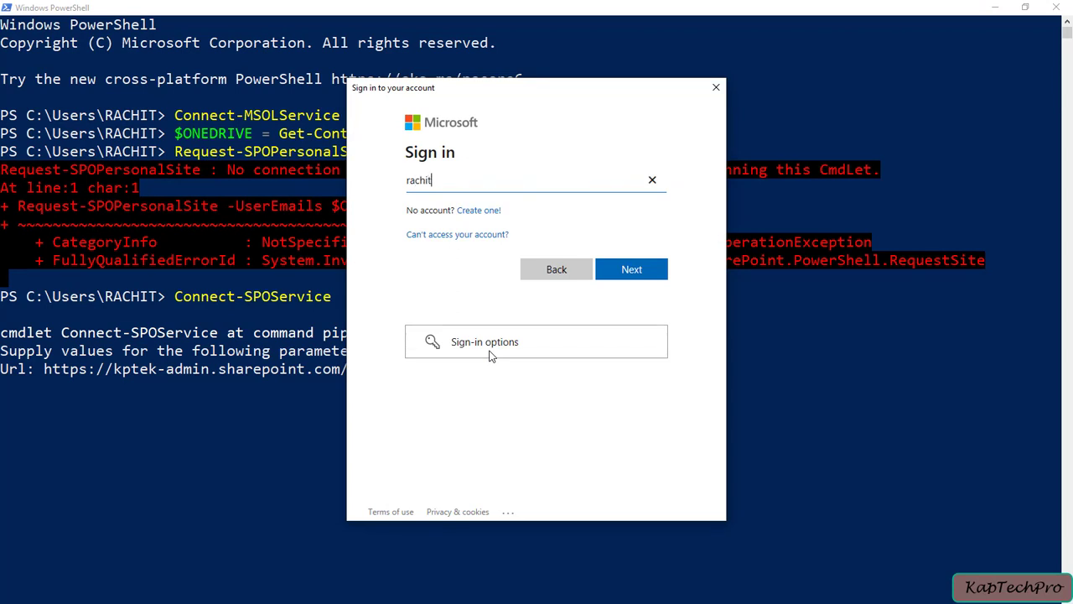
key("Return")
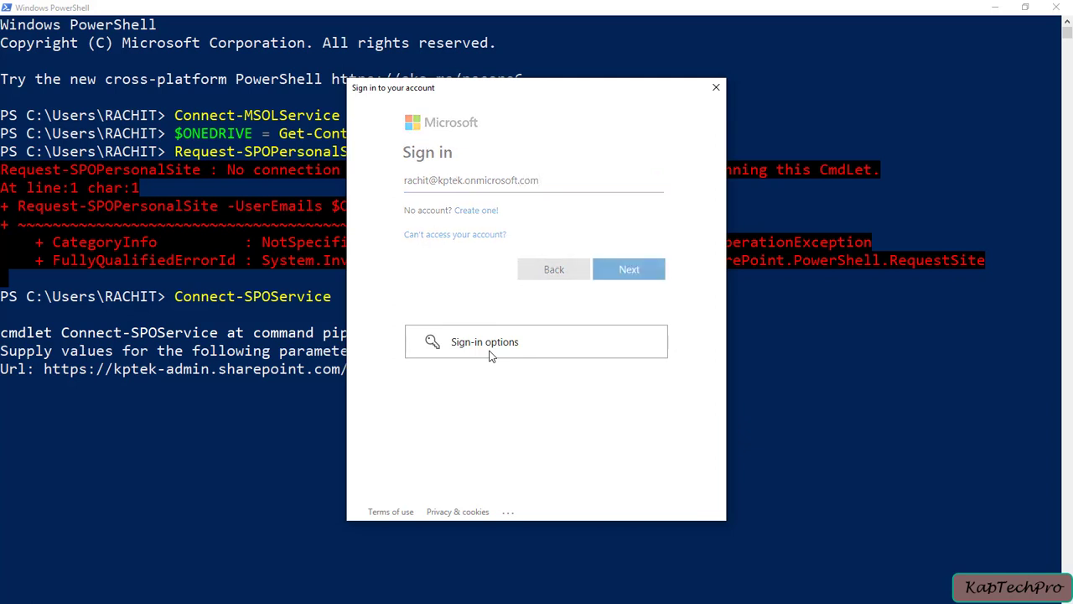
type("*********")
key("Return")
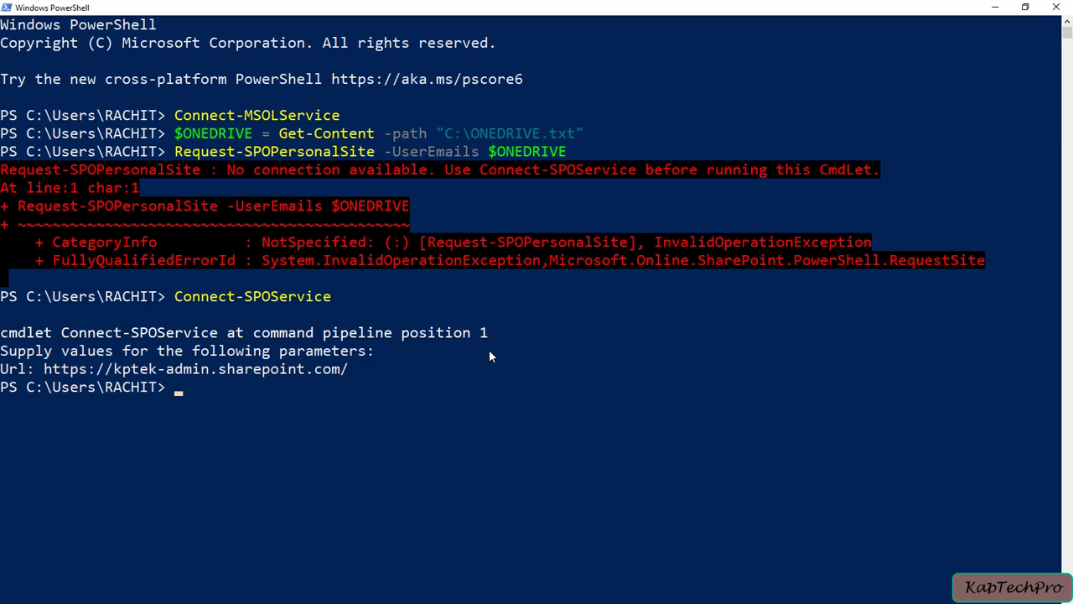
Rerun Request-SPOPersonalSite -UserEmails $ONEDRIVE, now without errors, and set PowerShell aside.
key("Up")
key("Up")
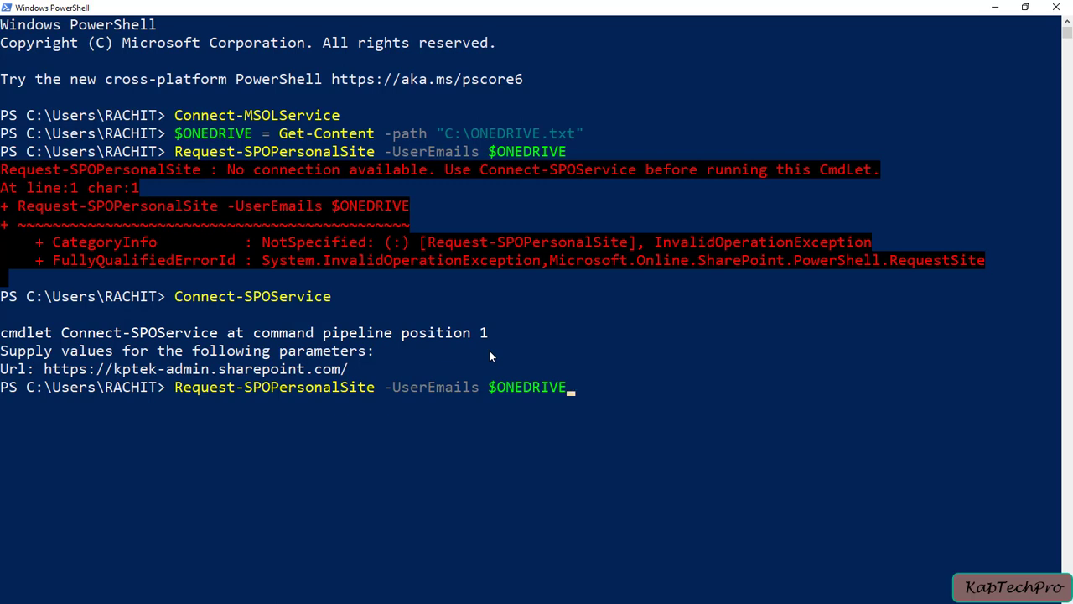
key("Return")
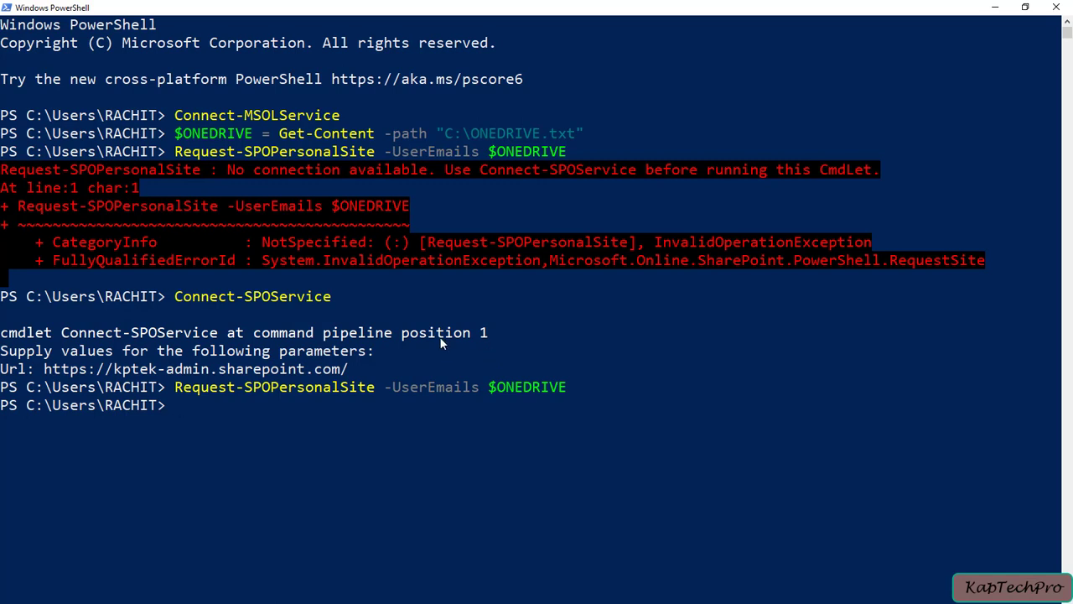
left_click(998, 7)
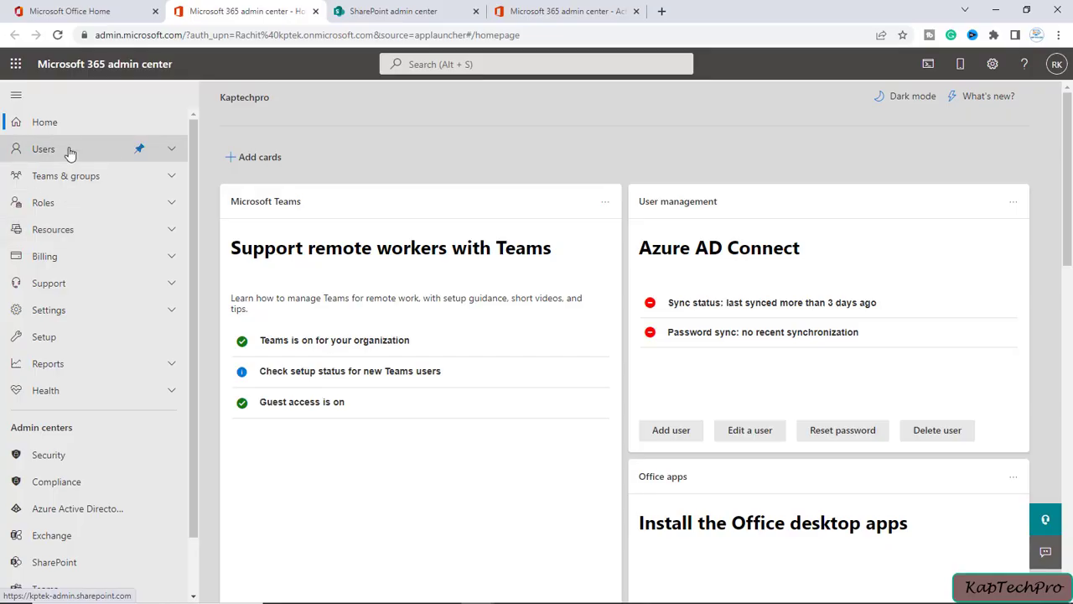
Generate USER1's OneDrive link to user1_kaptechpro_online from Active users, then close the details panel.
left_click(70, 151)
left_click(70, 175)
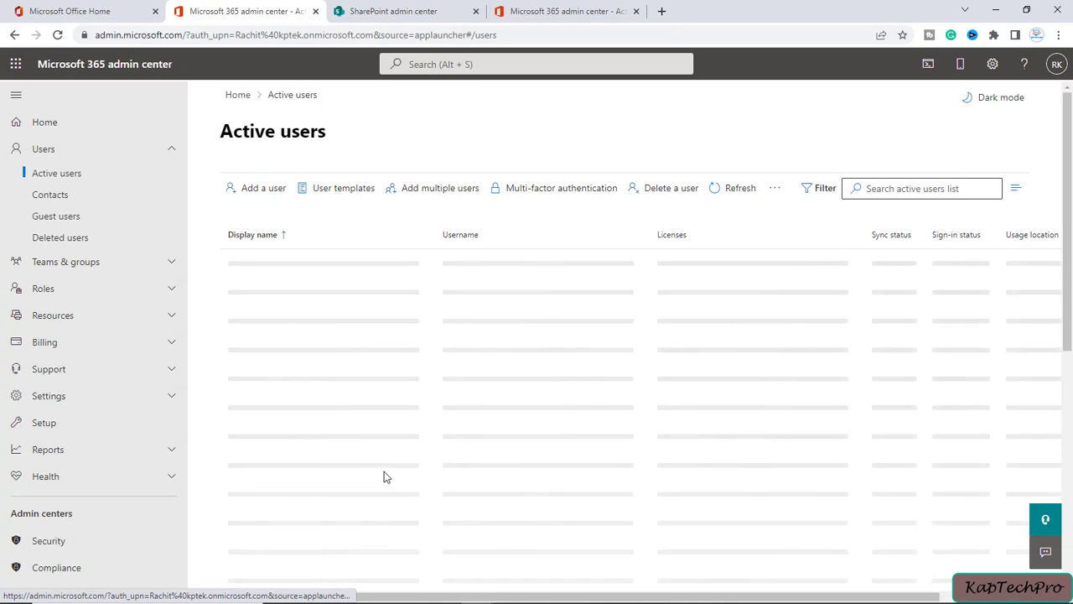
scroll(383, 486, "down", 3)
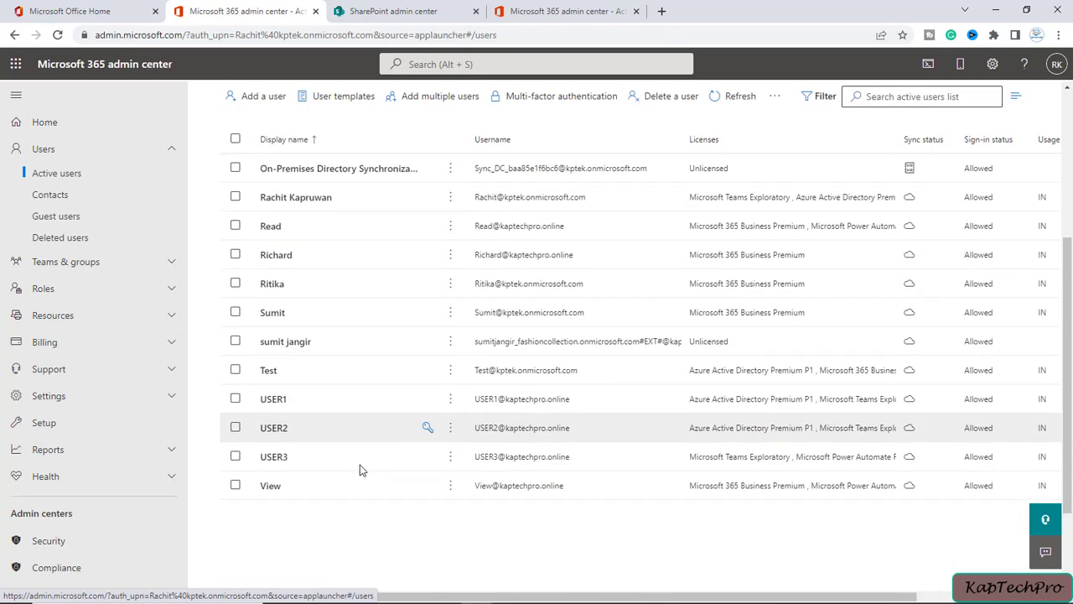
left_click(274, 400)
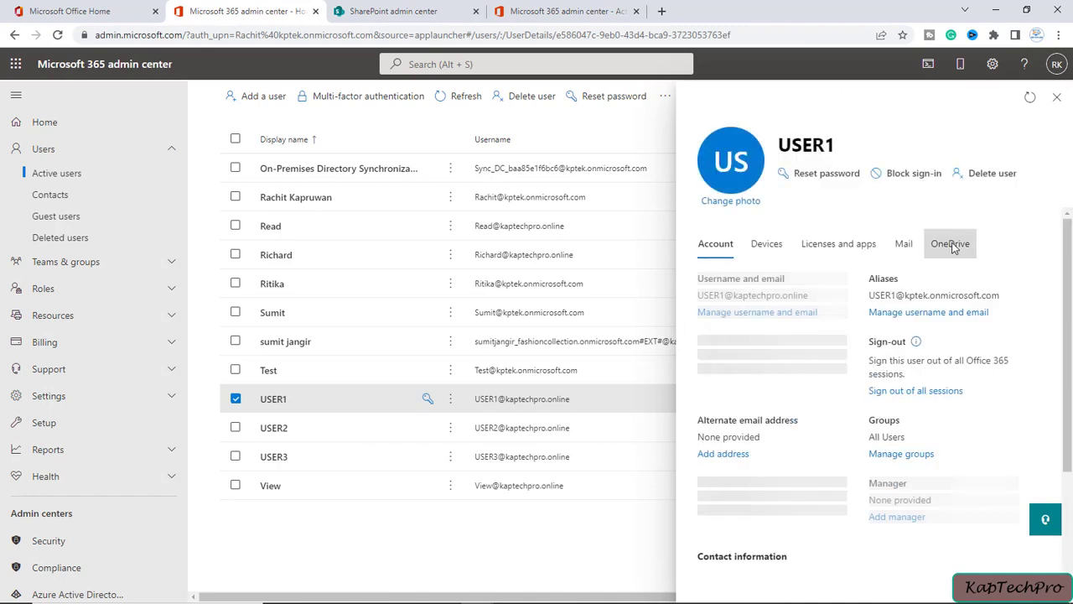
left_click(952, 245)
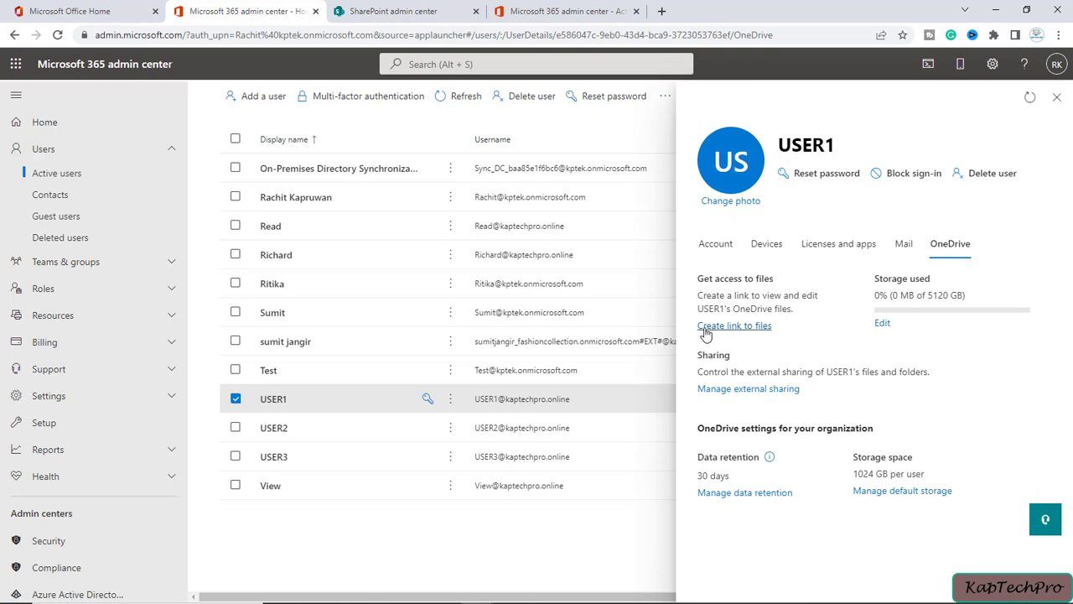
left_click(732, 328)
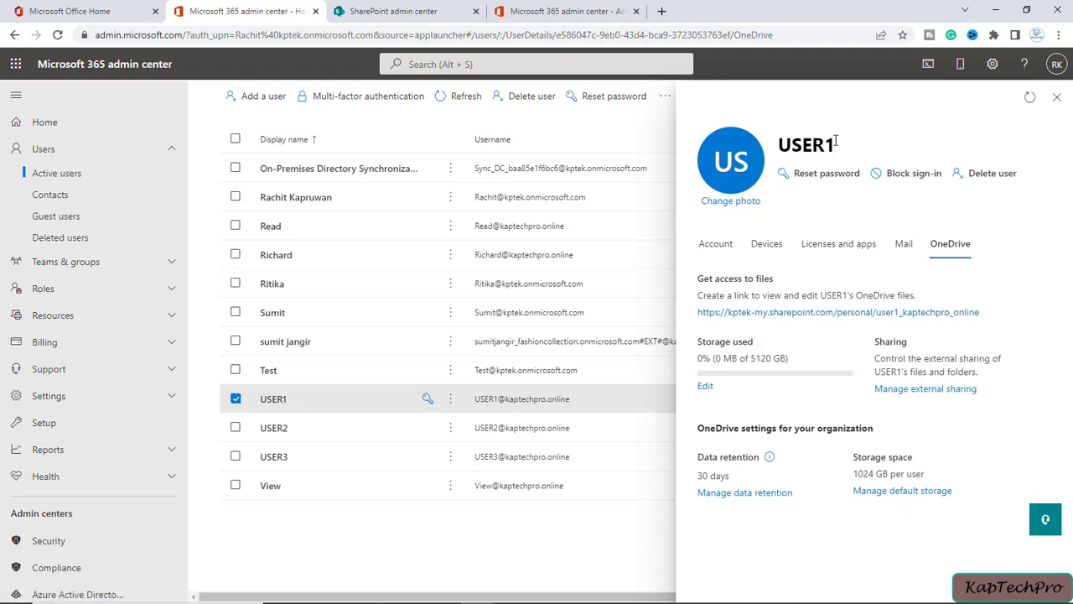
left_click(1057, 97)
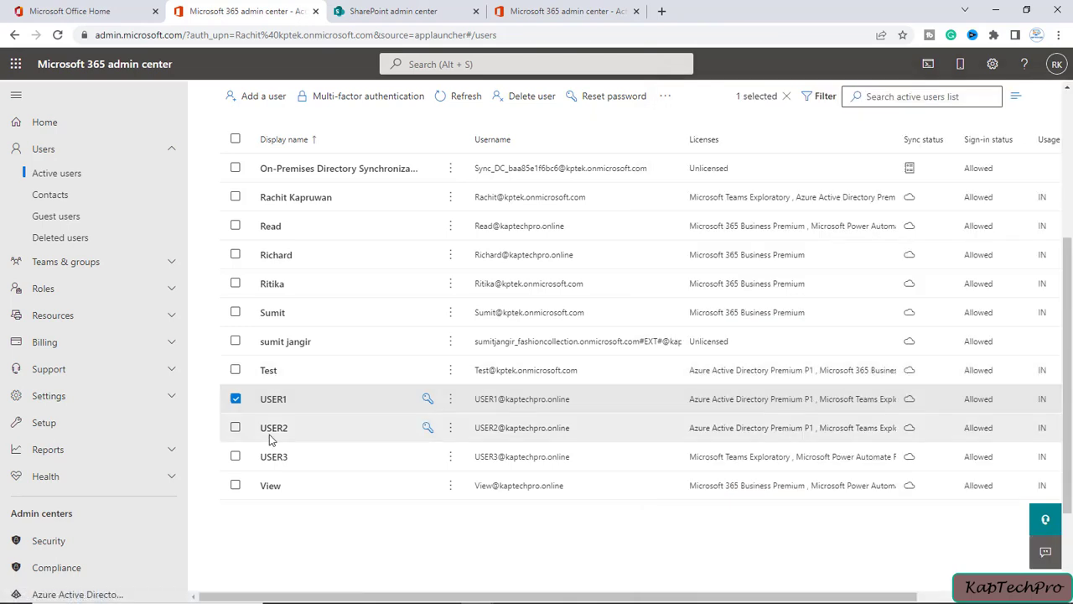
Generate USER2's OneDrive files link and close the details panel.
left_click(275, 429)
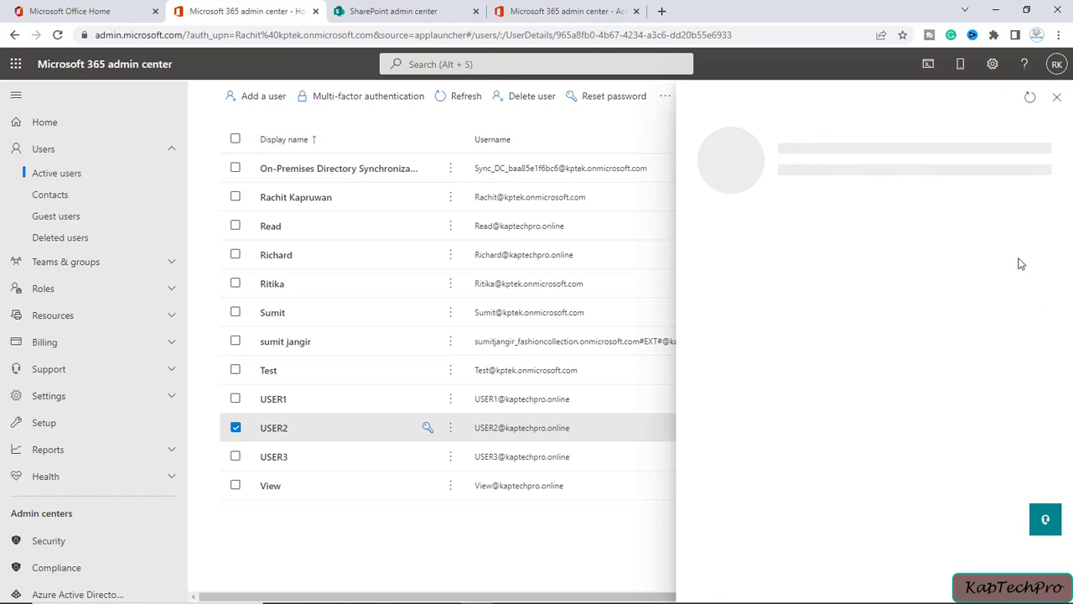
left_click(961, 246)
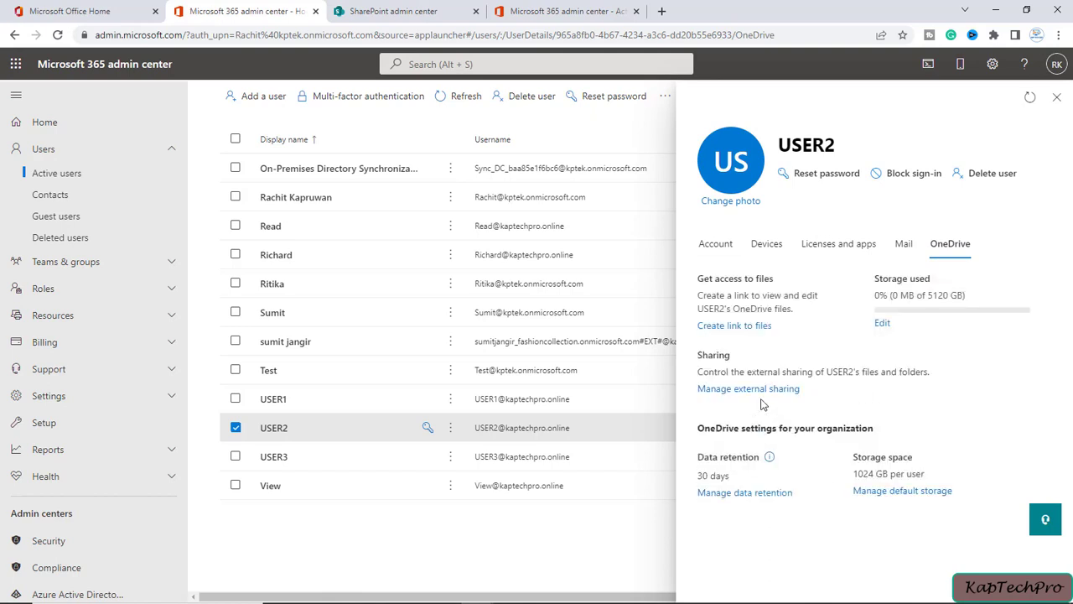
left_click(734, 327)
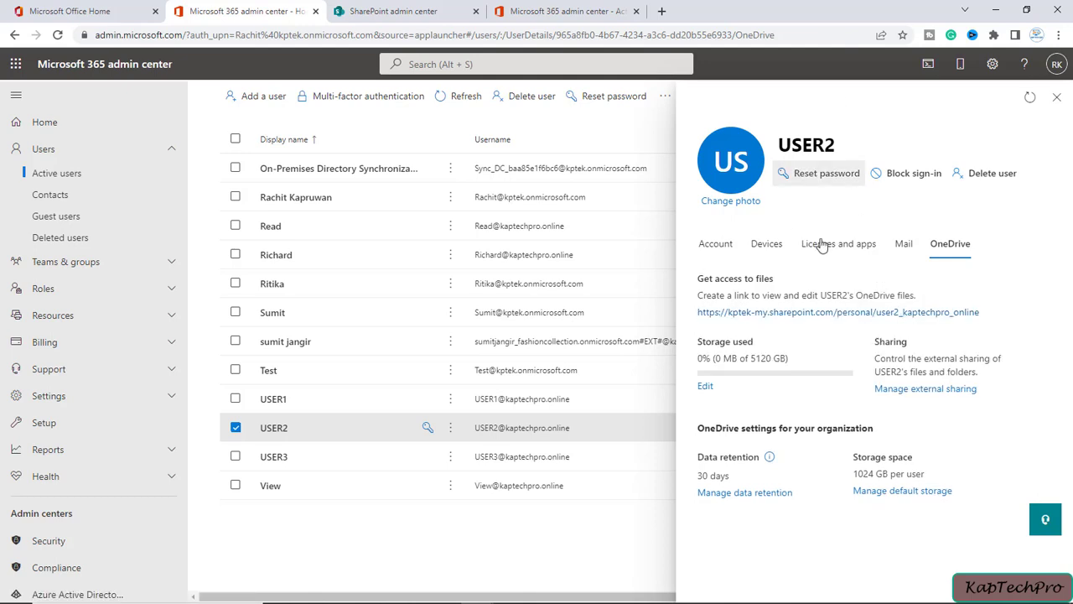
left_click(1057, 98)
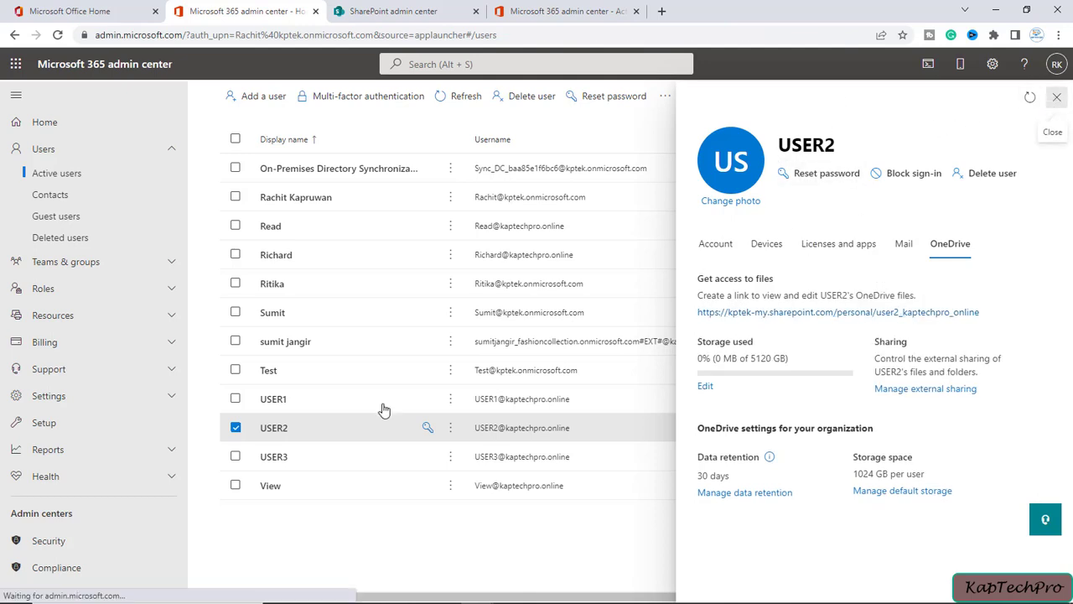
Generate USER3's OneDrive link to user3_kaptechpro_online and open it in a new tab.
left_click(284, 458)
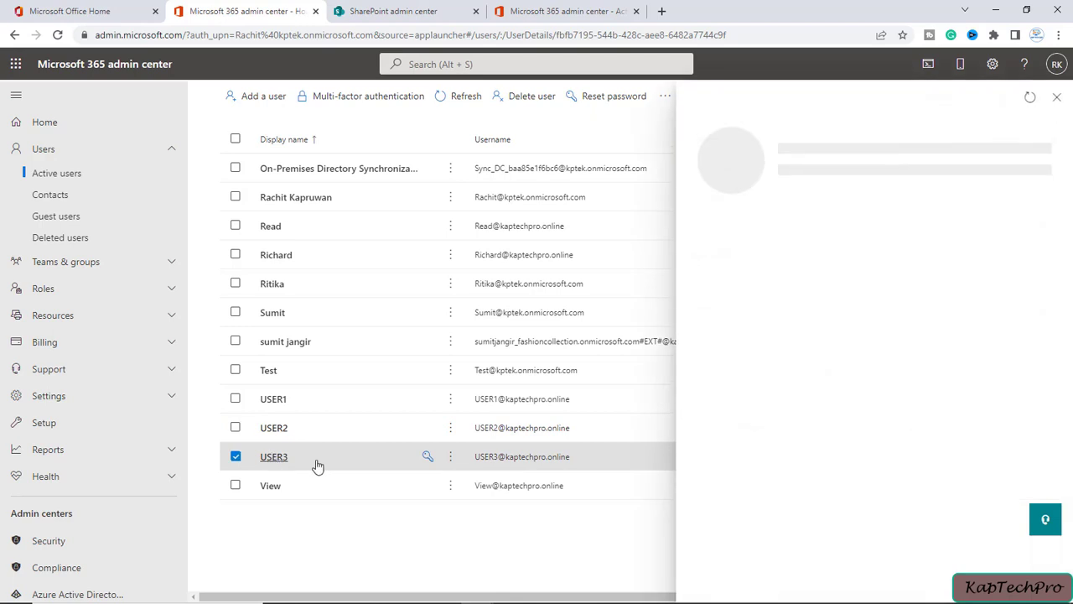
left_click(951, 243)
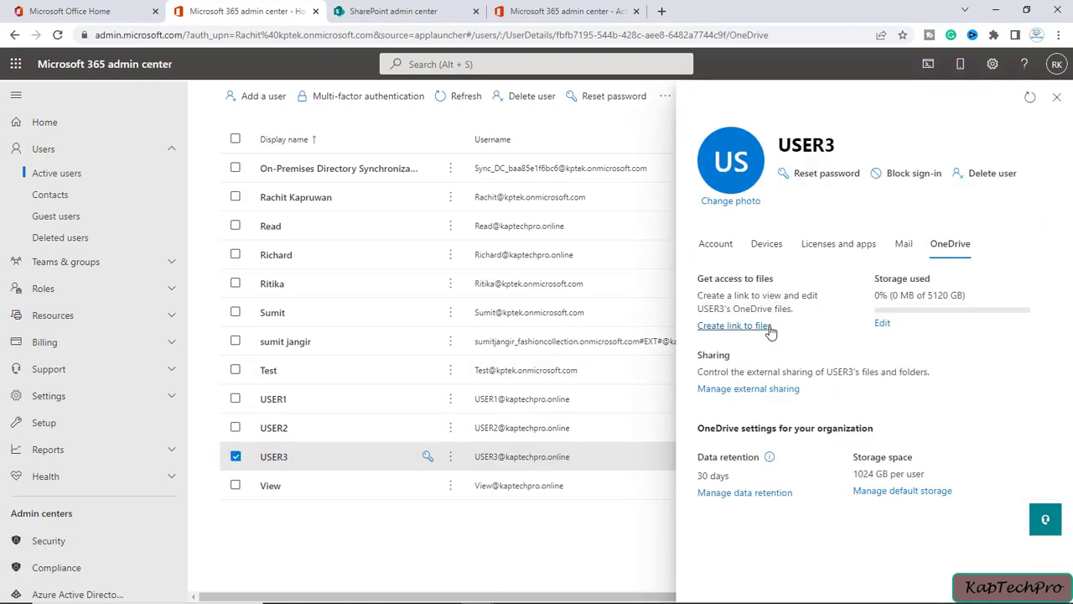
left_click(755, 326)
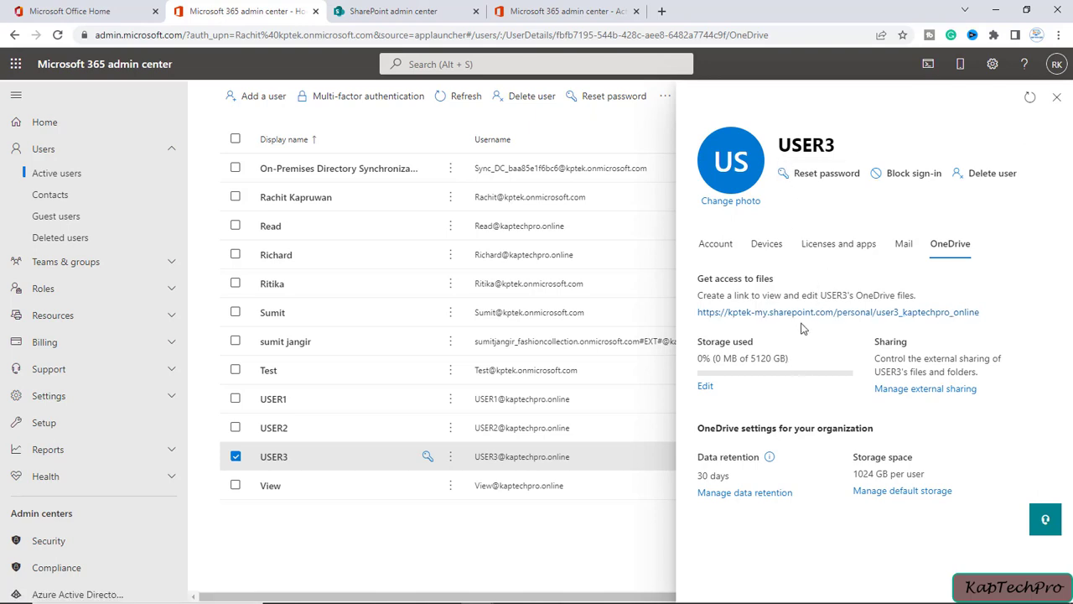
left_click(789, 320)
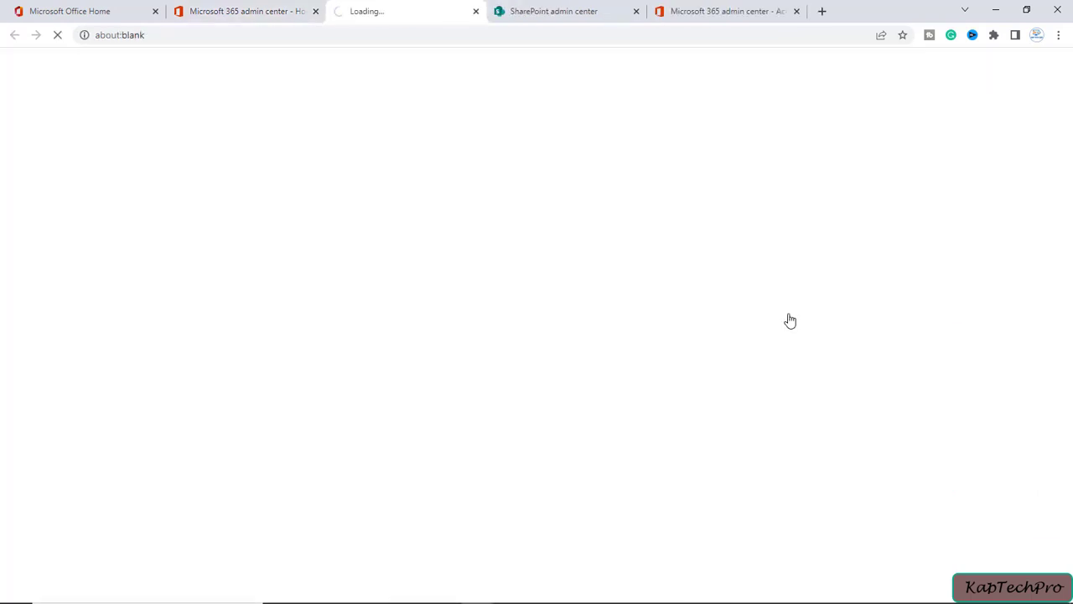